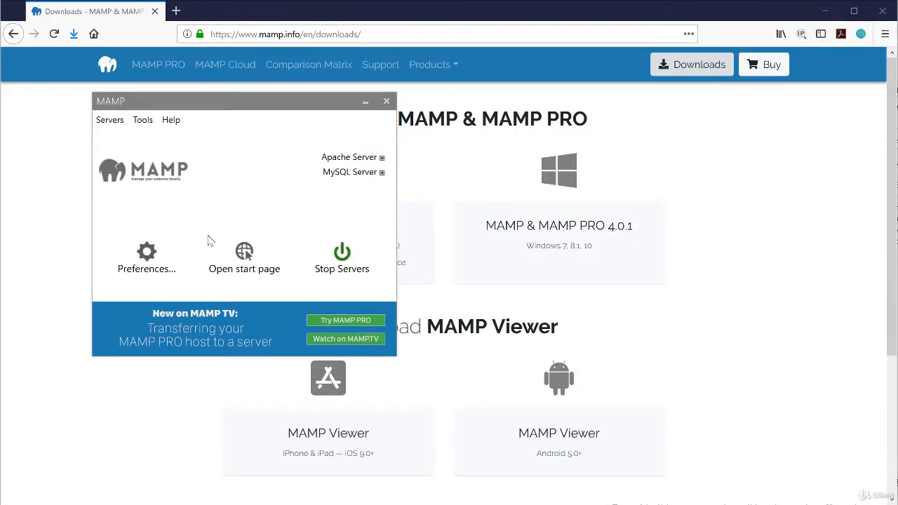
Open the MAMP start page at localhost/MAMP and put the cursor after localhost in the address
{"action": "left_click", "coordinate": [245, 257]}
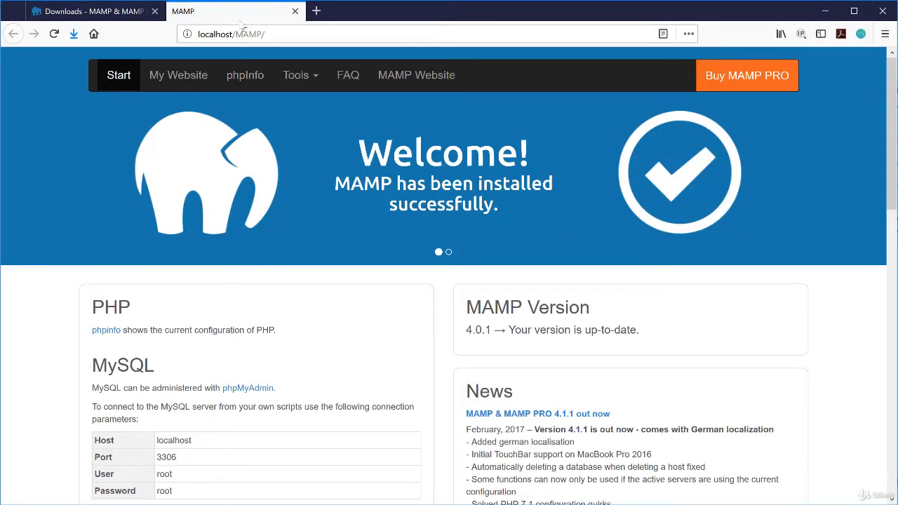
{"action": "left_click", "coordinate": [223, 34]}
{"action": "left_click", "coordinate": [209, 34]}
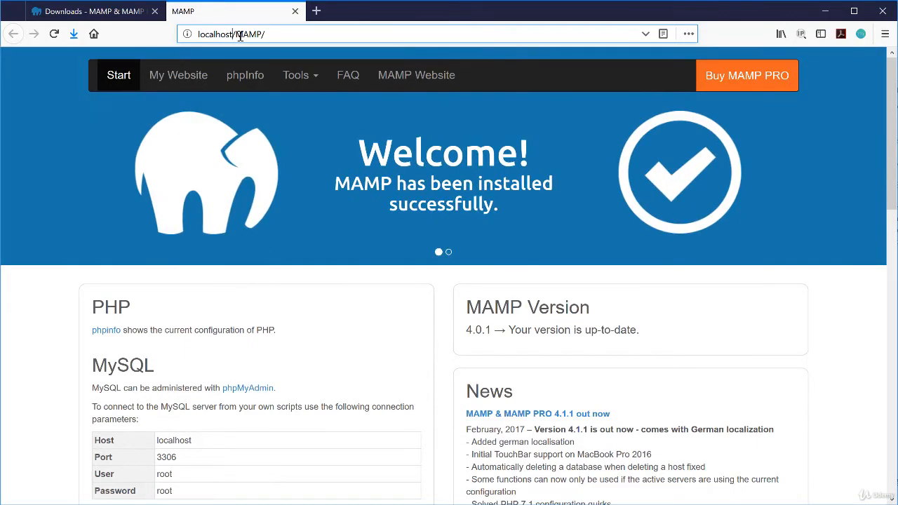
Load the start page at localhost:8888, reload it without the port, then return to MAMP
{"action": "type", "text": ":8888"}
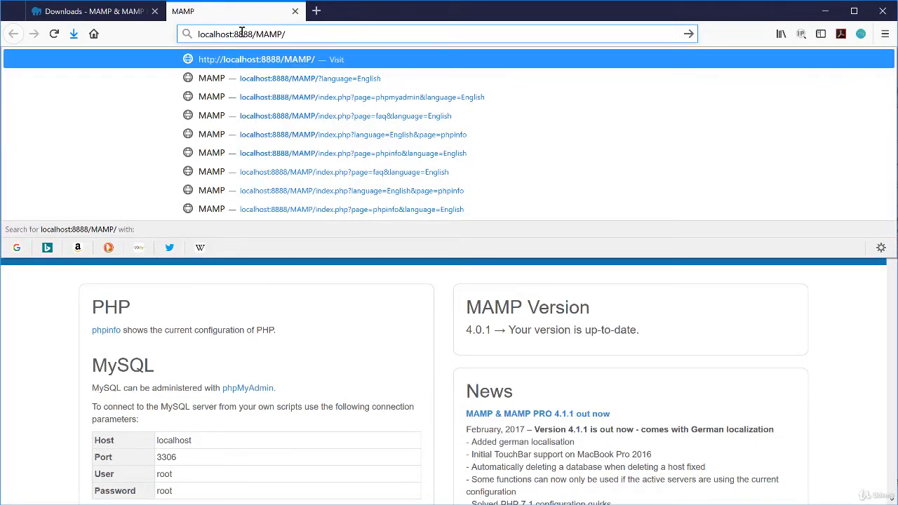
{"action": "key", "text": "Return"}
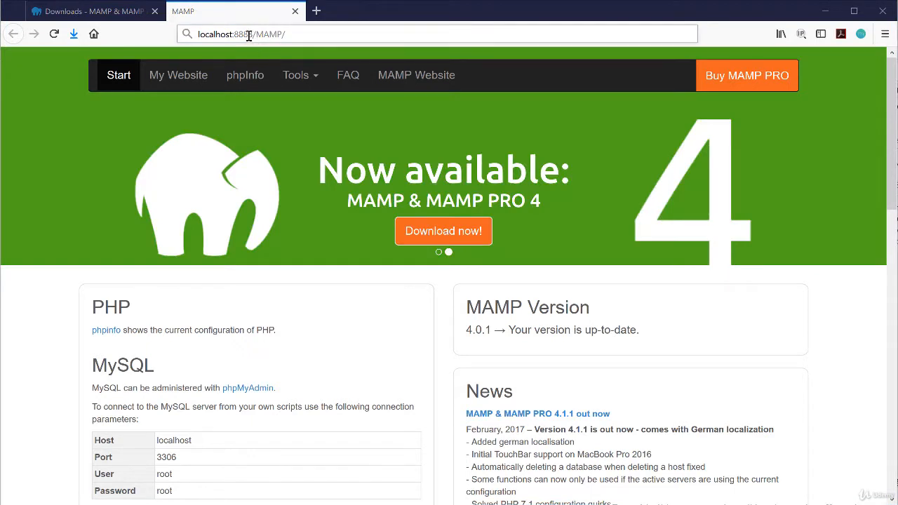
{"action": "left_click", "coordinate": [249, 35]}
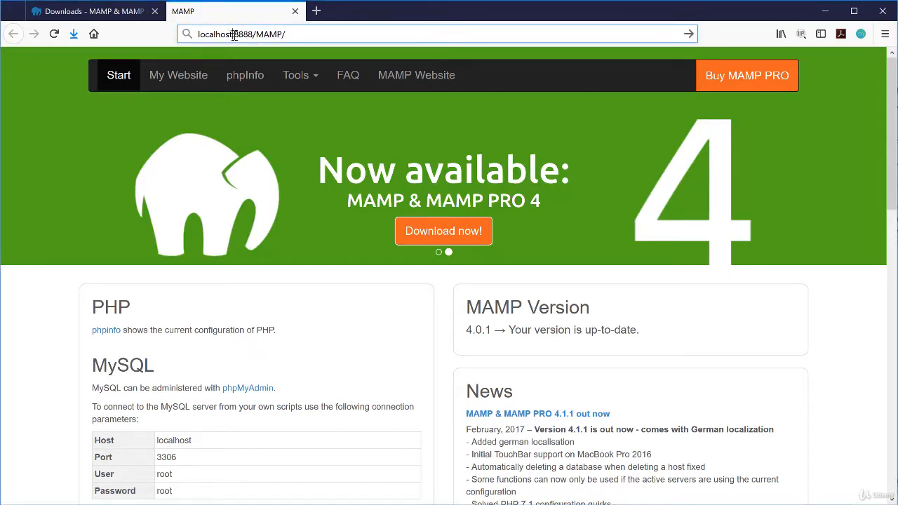
{"action": "left_click_drag", "start_coordinate": [233, 35], "coordinate": [252, 37]}
{"action": "key", "text": "BackSpace"}
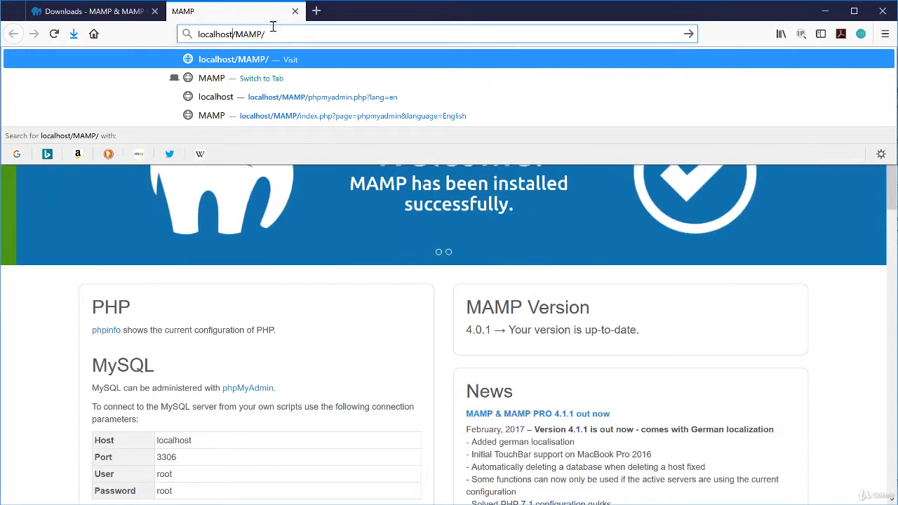
{"action": "key", "text": "Return"}
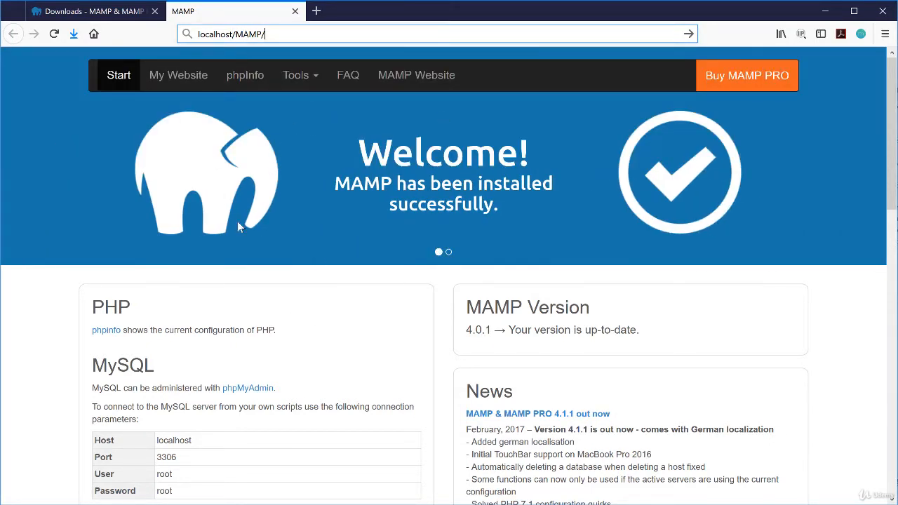
{"action": "scroll", "coordinate": [209, 316], "scroll_direction": "down", "scroll_amount": 3}
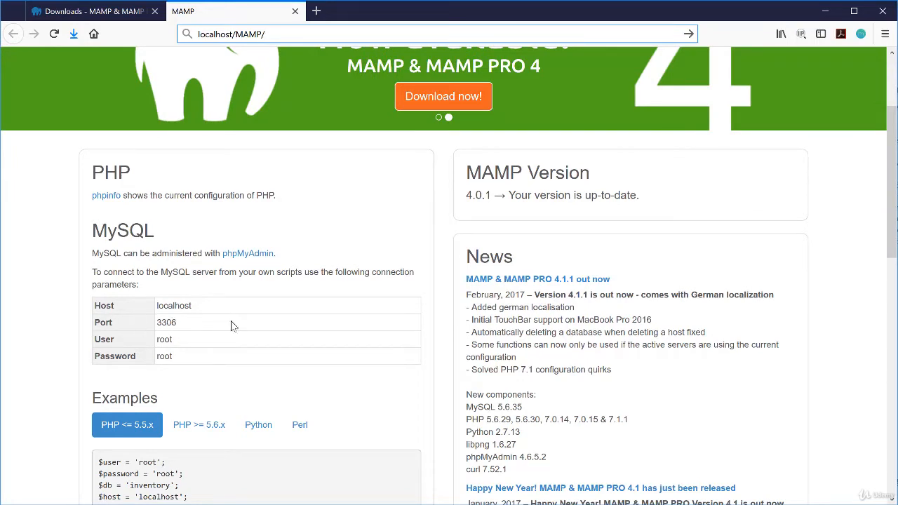
{"action": "key", "text": "alt+Tab"}
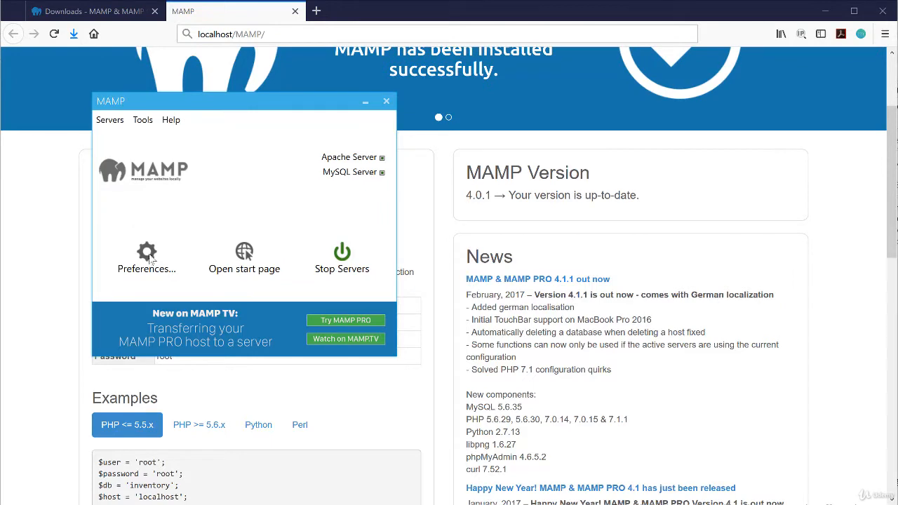
{"action": "left_click", "coordinate": [146, 254]}
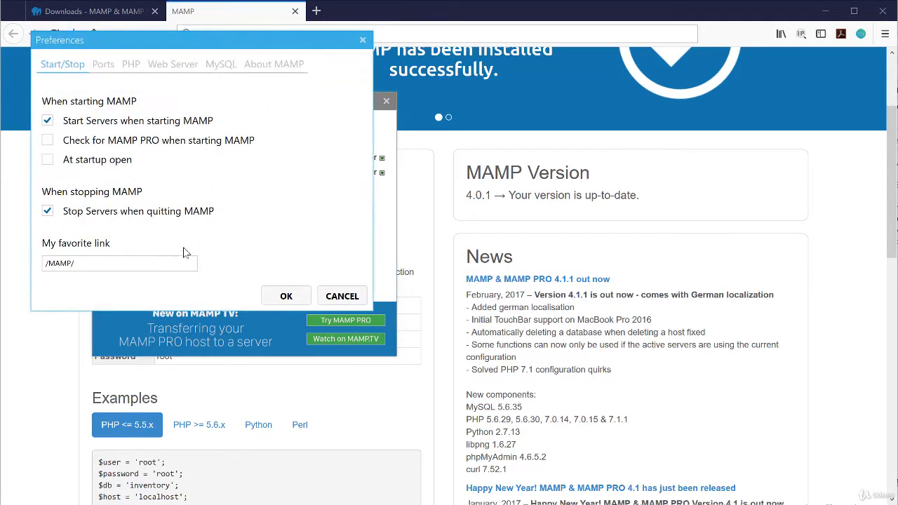
{"action": "left_click", "coordinate": [105, 69]}
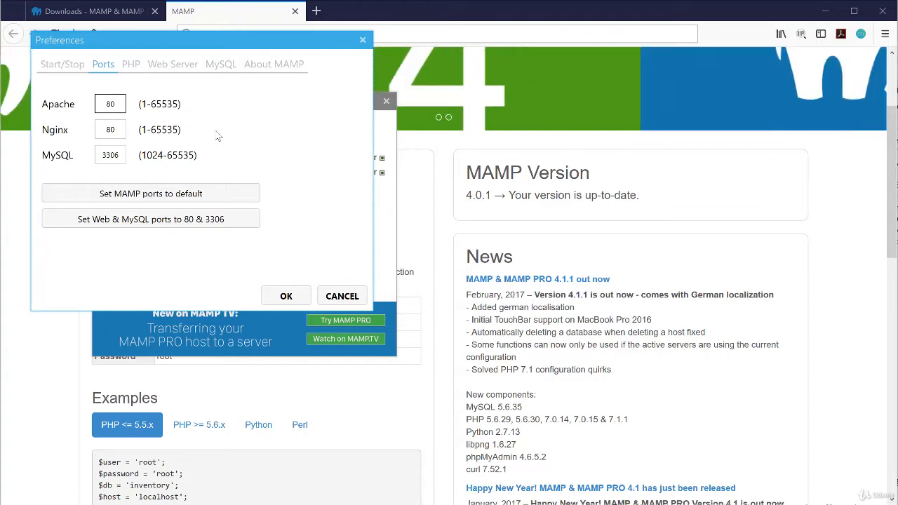
{"action": "left_click", "coordinate": [343, 297]}
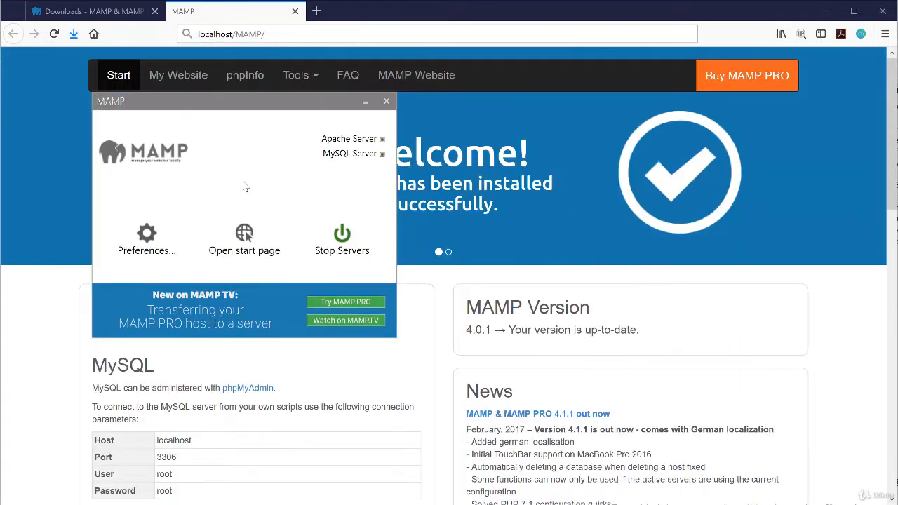
Download and save the WordPress 4.9.8 zip from wordpress.org
{"action": "left_click", "coordinate": [365, 101]}
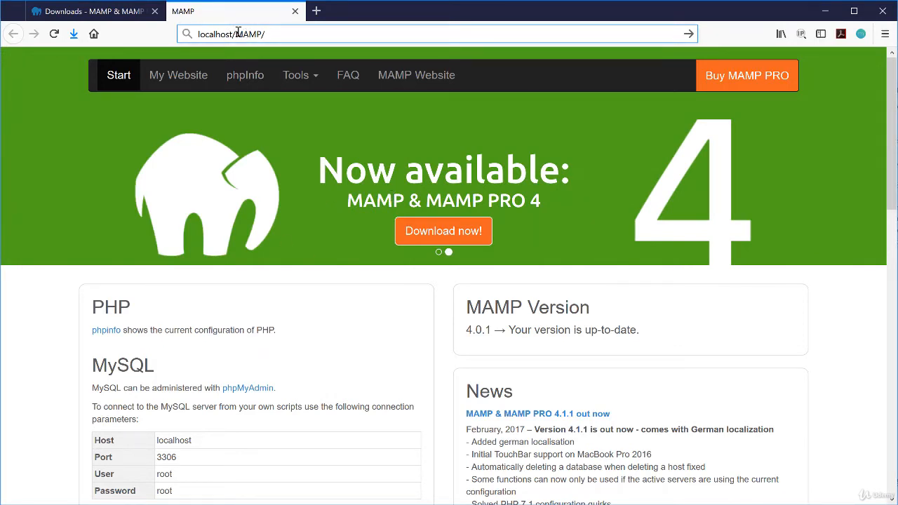
{"action": "left_click", "coordinate": [317, 11]}
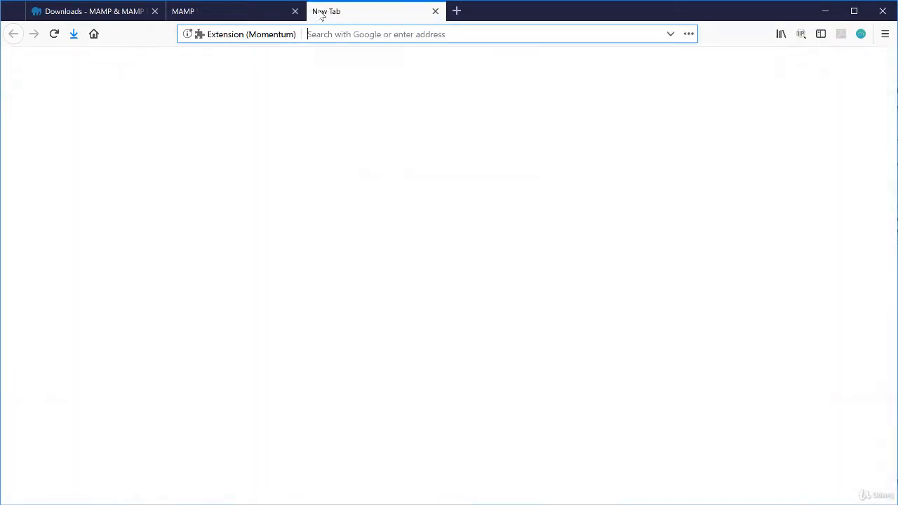
{"action": "type", "text": "wordpress.o"}
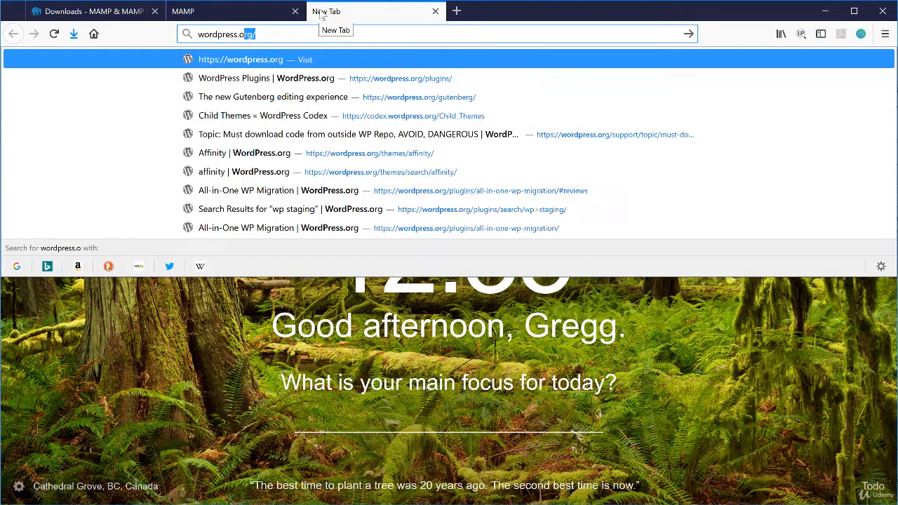
{"action": "key", "text": "Return"}
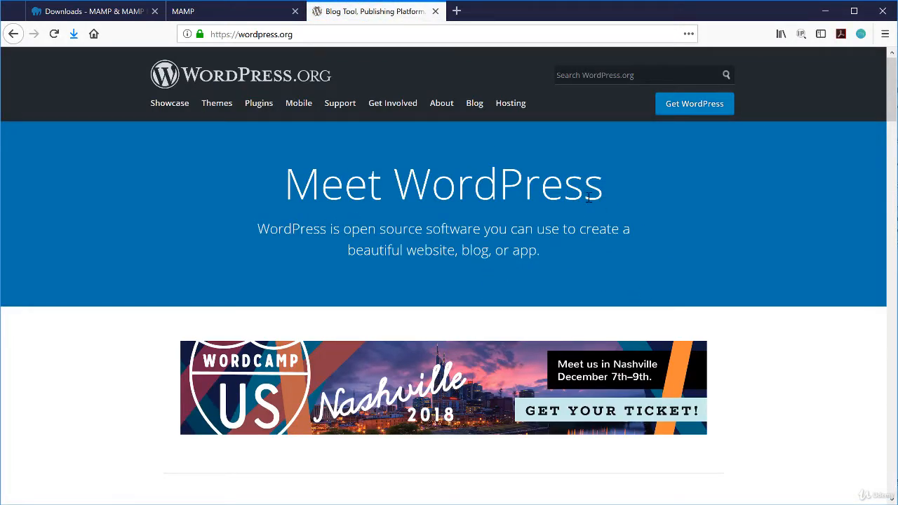
{"action": "left_click", "coordinate": [693, 107]}
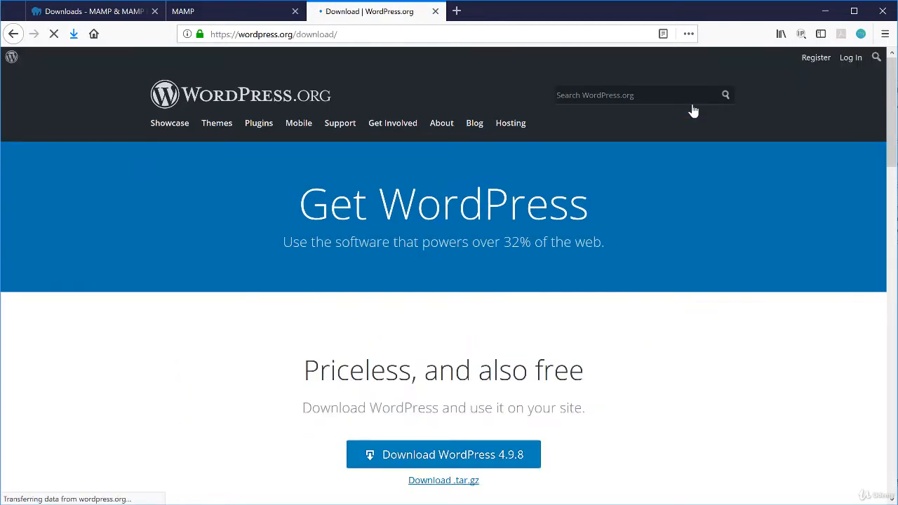
{"action": "left_click", "coordinate": [472, 460]}
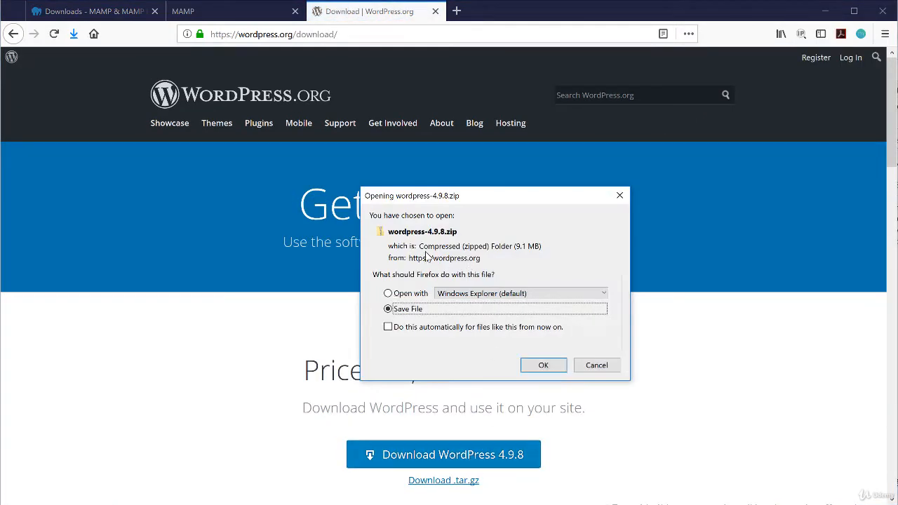
{"action": "left_click", "coordinate": [543, 365]}
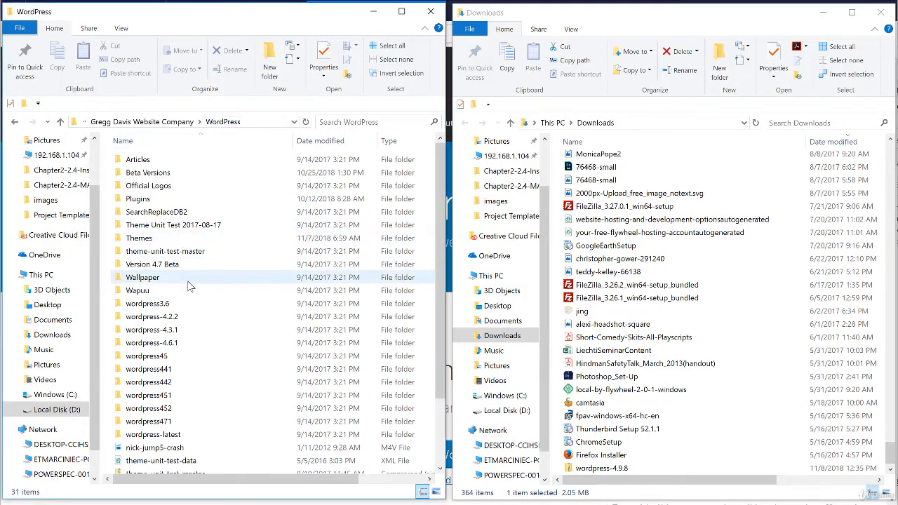
Make a wordpress498 folder under WordPress and copy wordpress-4.9.8.zip from Downloads into it
{"action": "scroll", "coordinate": [224, 281], "scroll_direction": "down", "scroll_amount": 2}
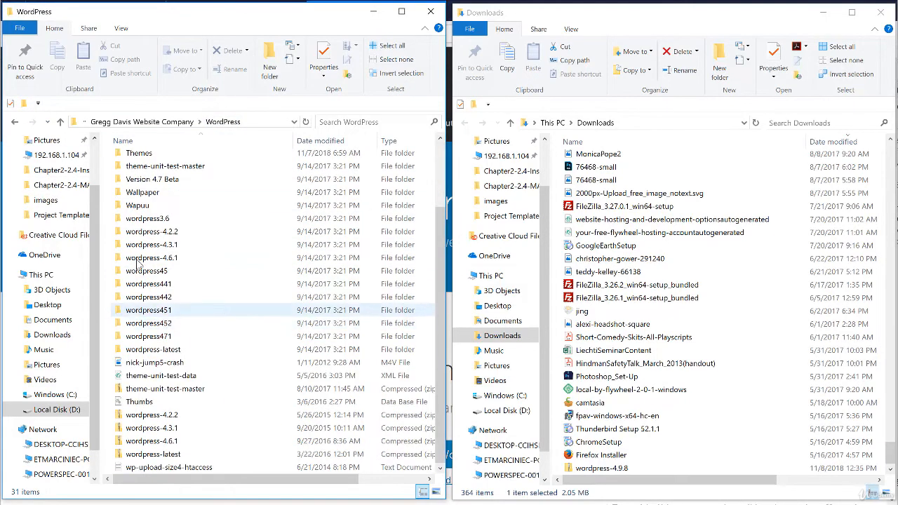
{"action": "left_click", "coordinate": [24, 103]}
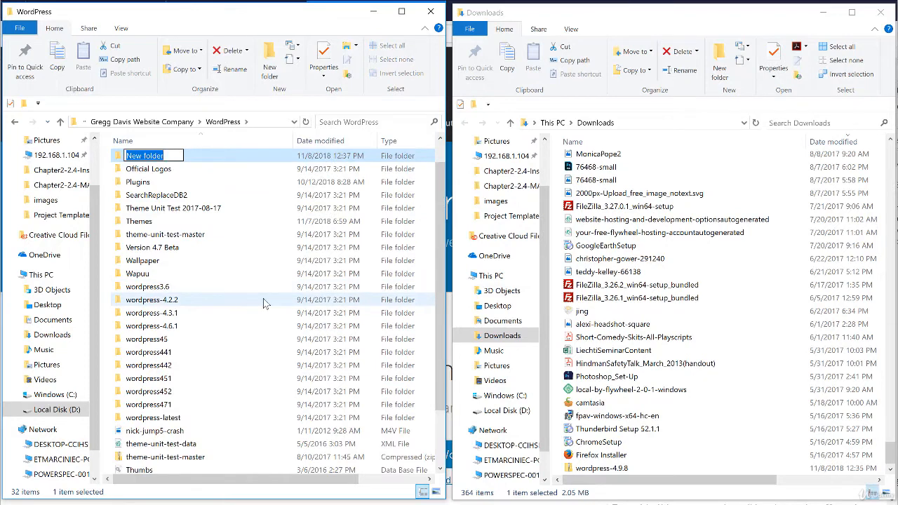
{"action": "type", "text": "wordpress"}
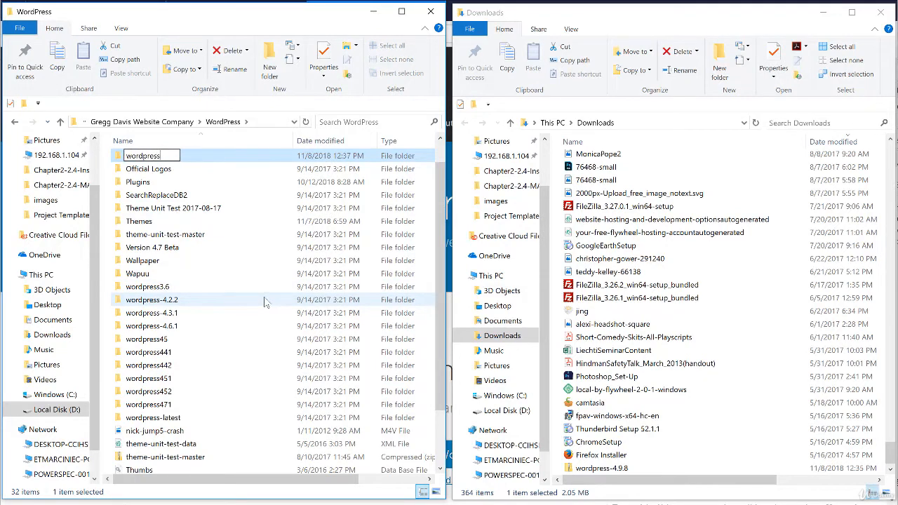
{"action": "type", "text": "498"}
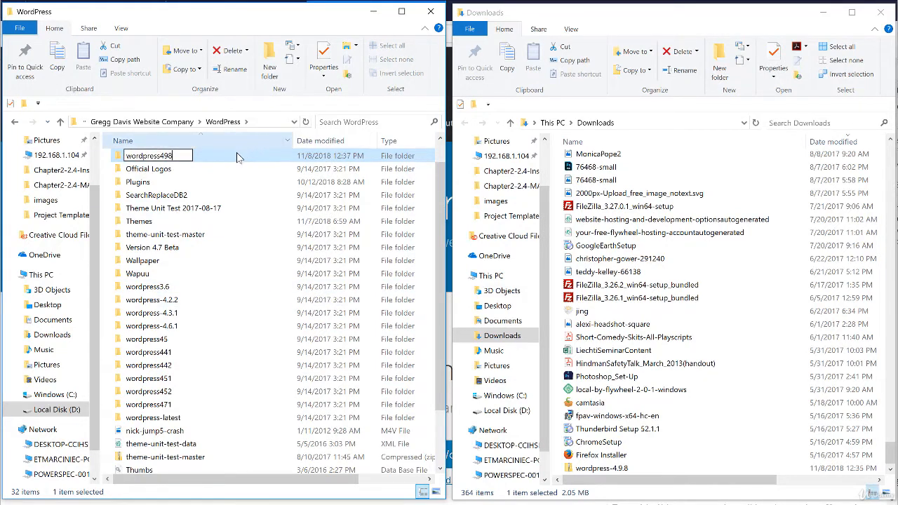
{"action": "key", "text": "Return"}
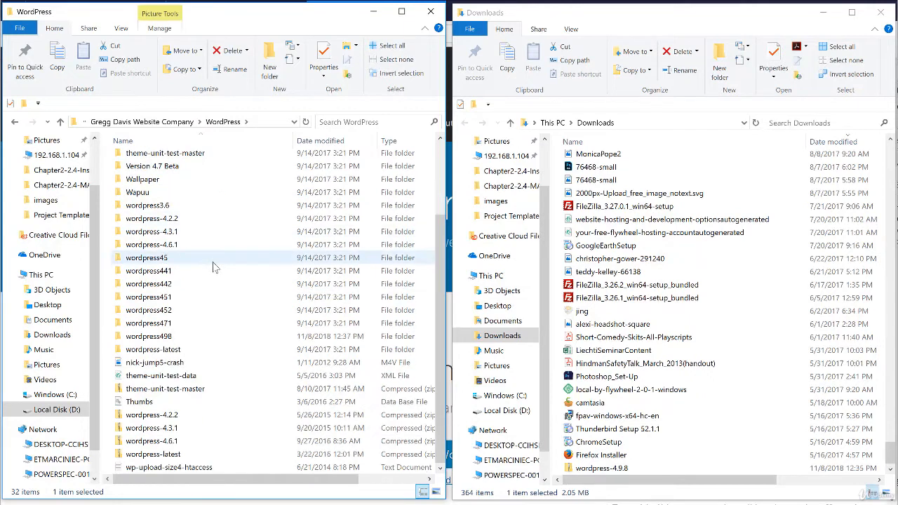
{"action": "double_click", "coordinate": [149, 336]}
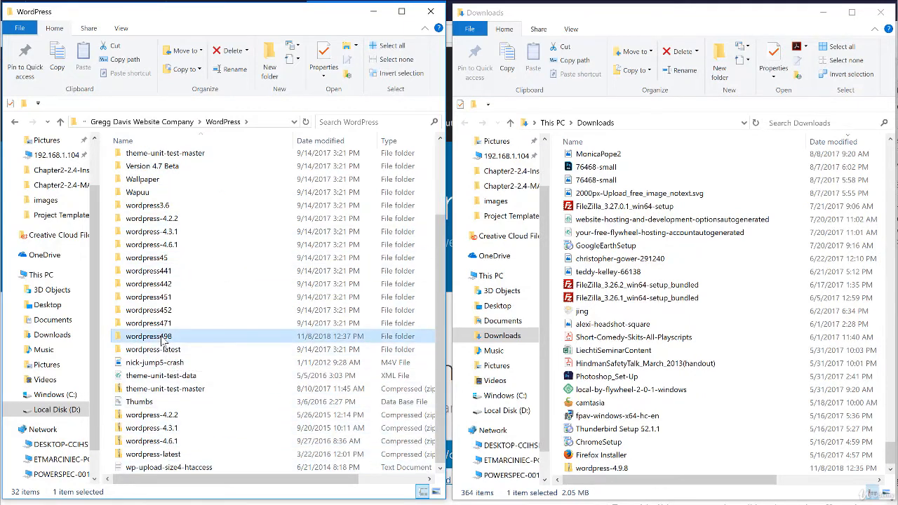
{"action": "left_click_drag", "start_coordinate": [604, 469], "coordinate": [217, 284]}
{"action": "left_click_drag", "start_coordinate": [250, 480], "coordinate": [208, 483]}
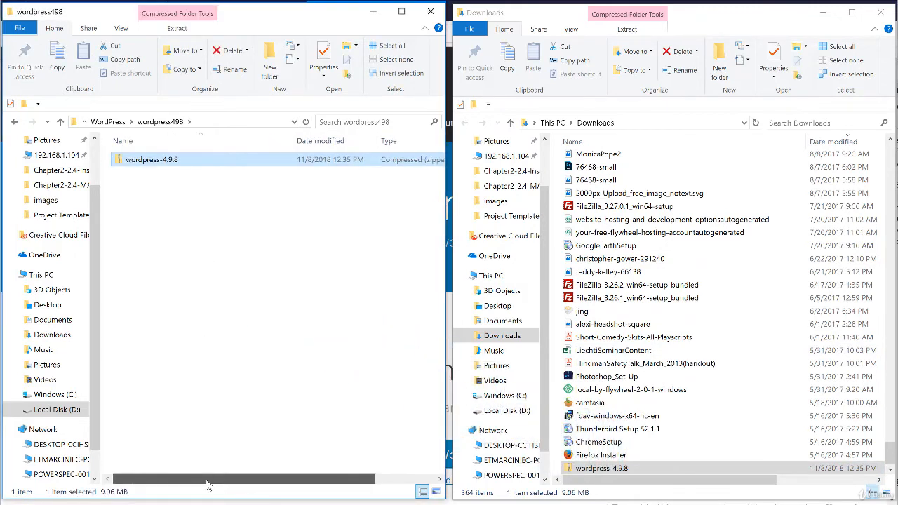
Extract wordpress-4.9.8.zip into wordpress498 and open wordpress-4.9.8 > wordpress
{"action": "right_click", "coordinate": [143, 165]}
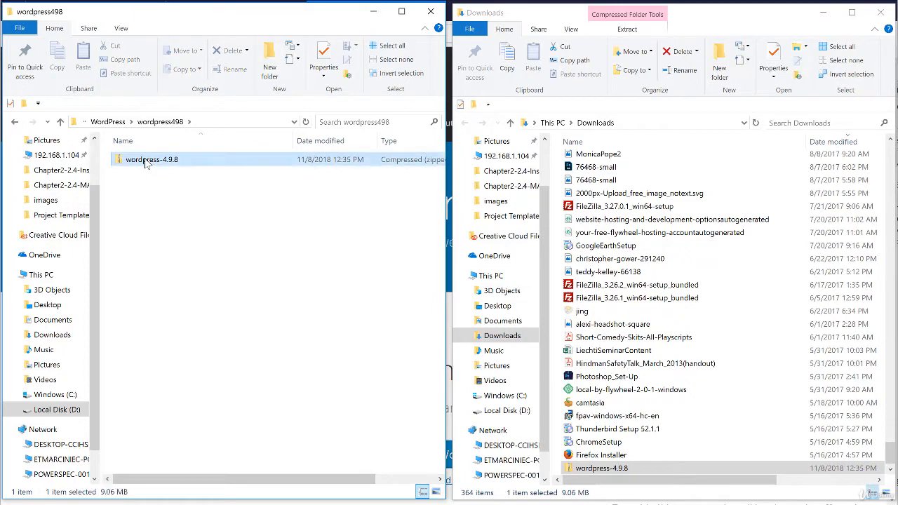
{"action": "left_click", "coordinate": [184, 202]}
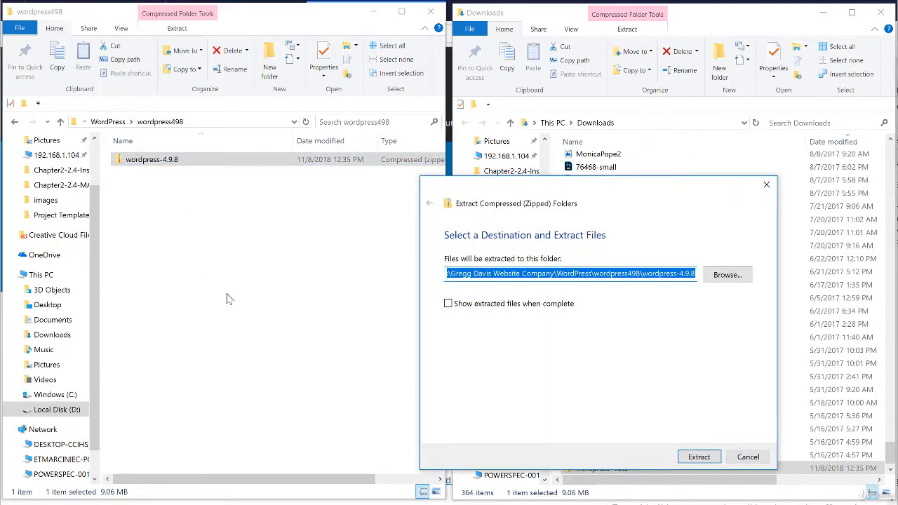
{"action": "left_click", "coordinate": [694, 454]}
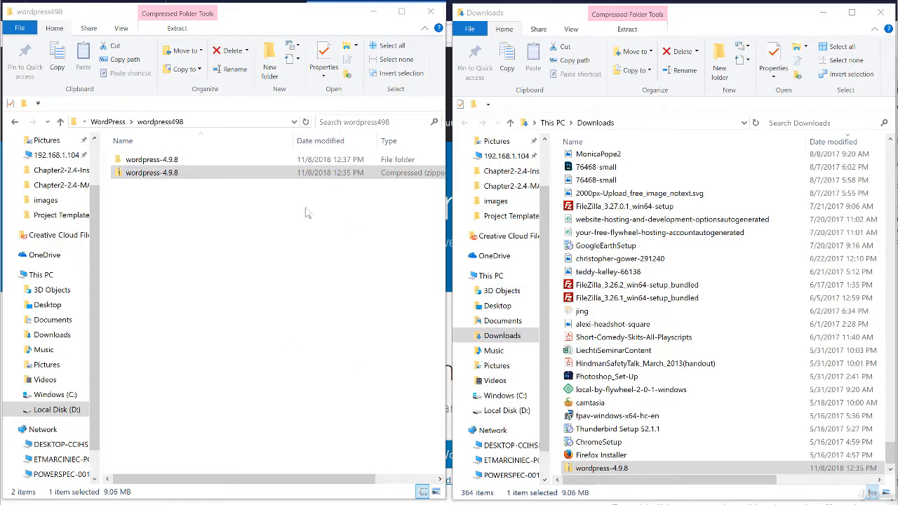
{"action": "double_click", "coordinate": [151, 163]}
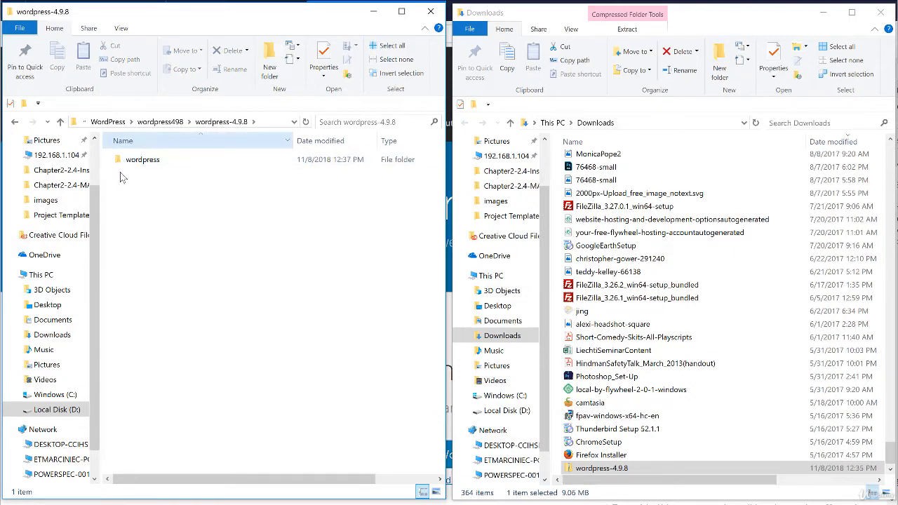
{"action": "double_click", "coordinate": [149, 165]}
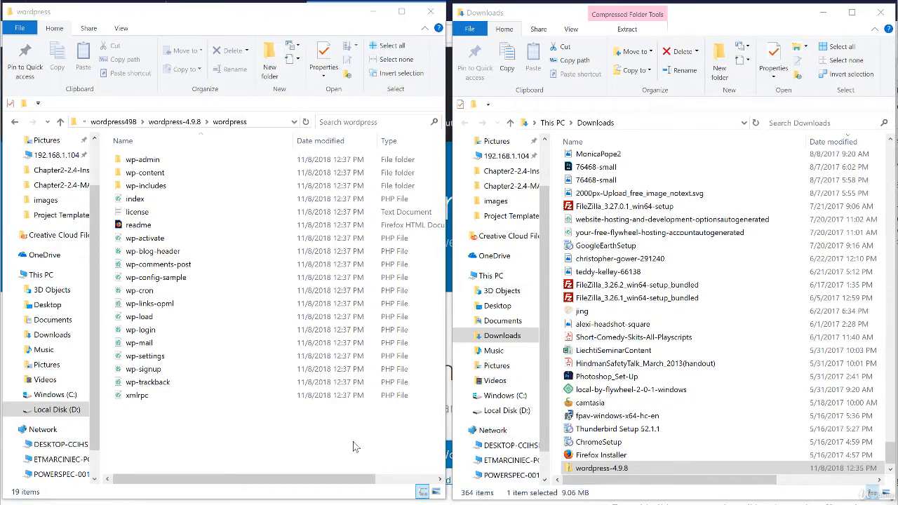
Browse to the C: > MAMP > htdocs folder
{"action": "left_click", "coordinate": [503, 397]}
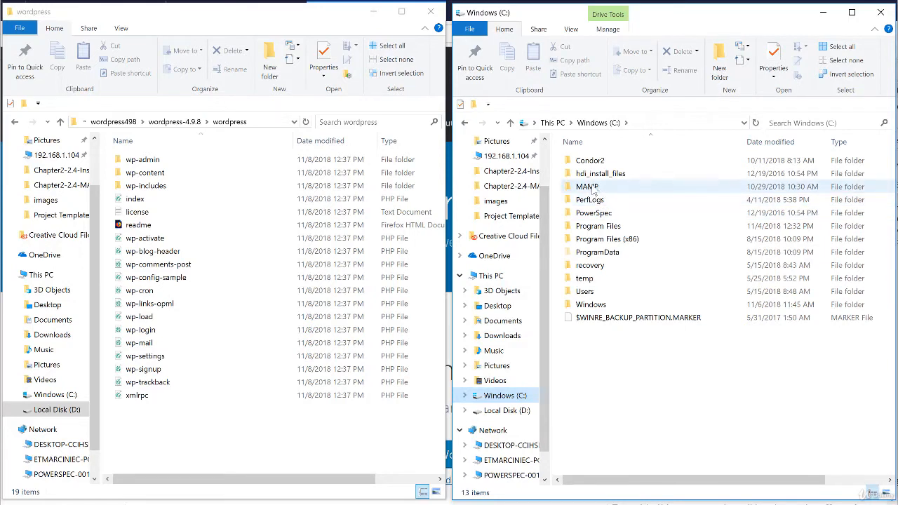
{"action": "mouse_move", "coordinate": [593, 190]}
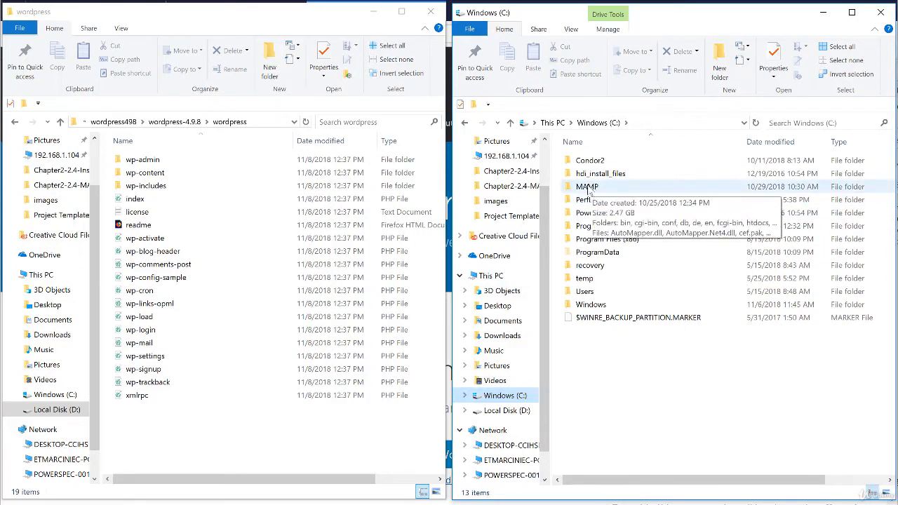
{"action": "double_click", "coordinate": [589, 190]}
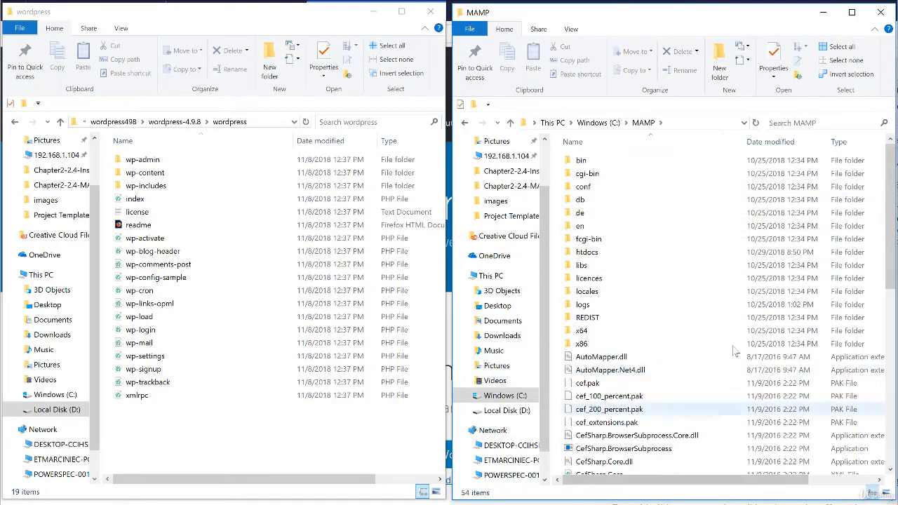
{"action": "scroll", "coordinate": [647, 308], "scroll_direction": "down", "scroll_amount": 5}
{"action": "scroll", "coordinate": [648, 310], "scroll_direction": "up", "scroll_amount": 5}
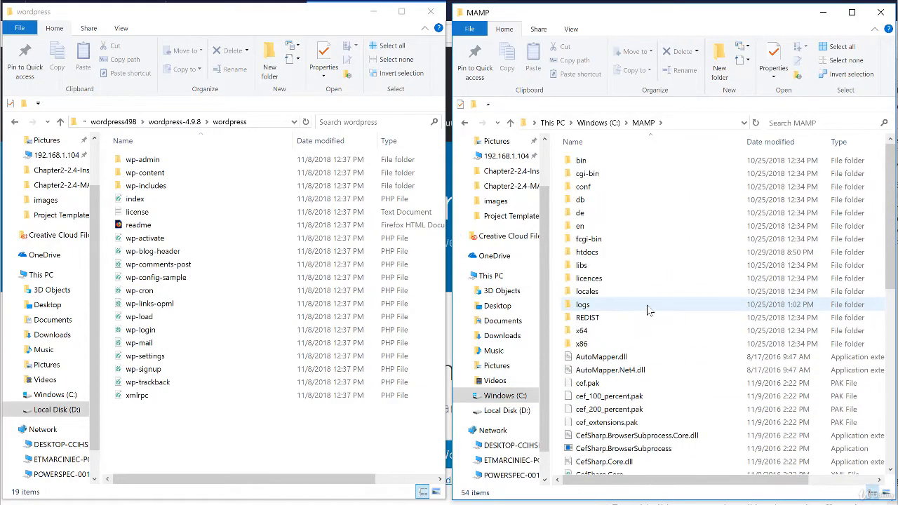
{"action": "mouse_move", "coordinate": [619, 378]}
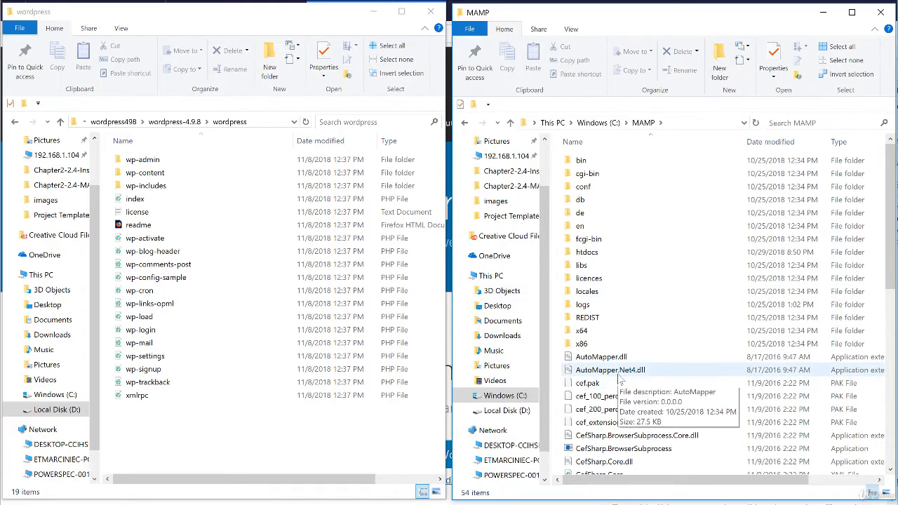
{"action": "mouse_move", "coordinate": [582, 256]}
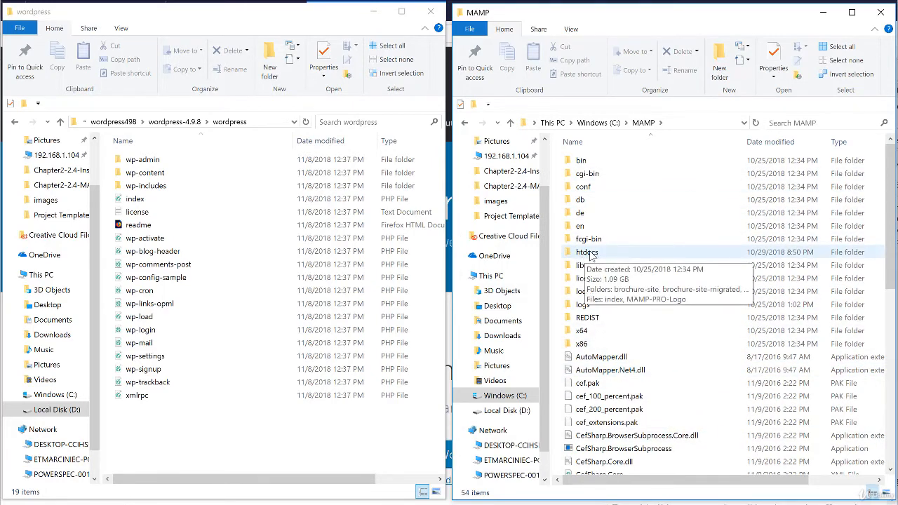
{"action": "double_click", "coordinate": [591, 257]}
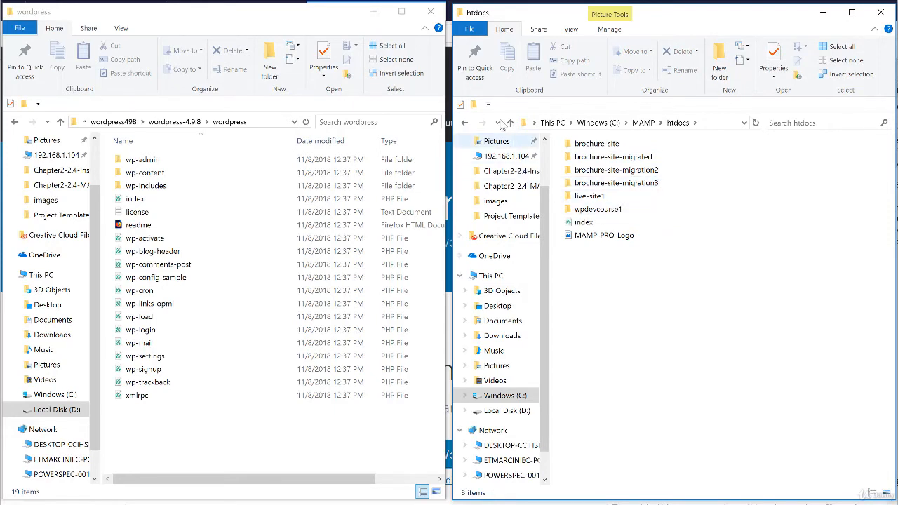
Create a new folder named wpdevcourse2 in htdocs and open it
{"action": "key", "text": "ctrl+shift+n"}
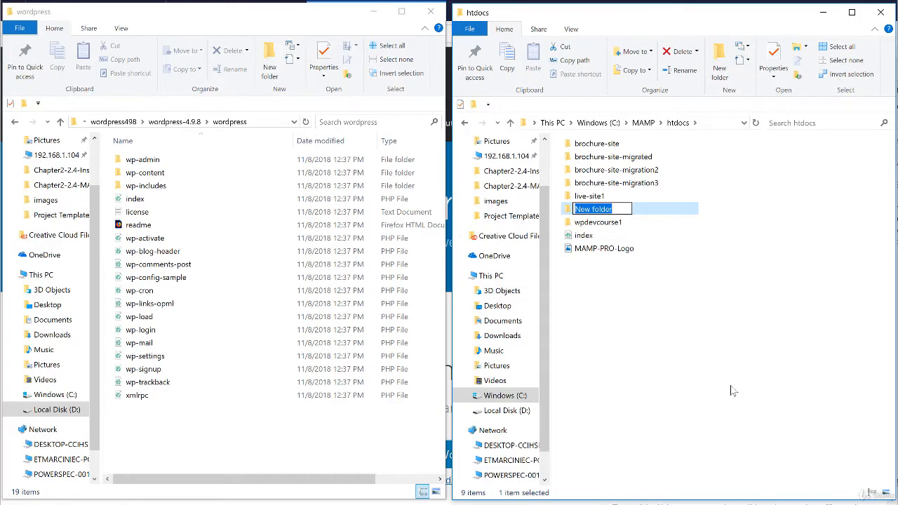
{"action": "type", "text": "wpdevcou"}
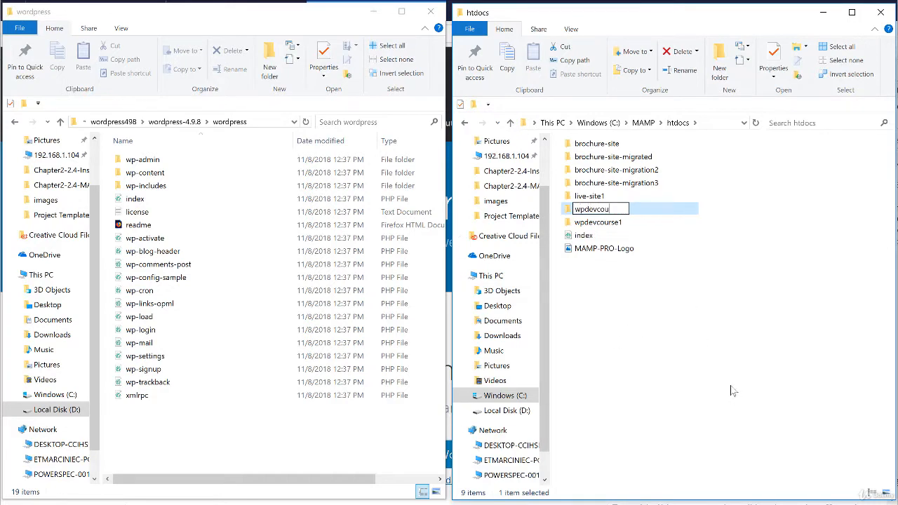
{"action": "type", "text": "rse2"}
{"action": "left_click", "coordinate": [763, 300]}
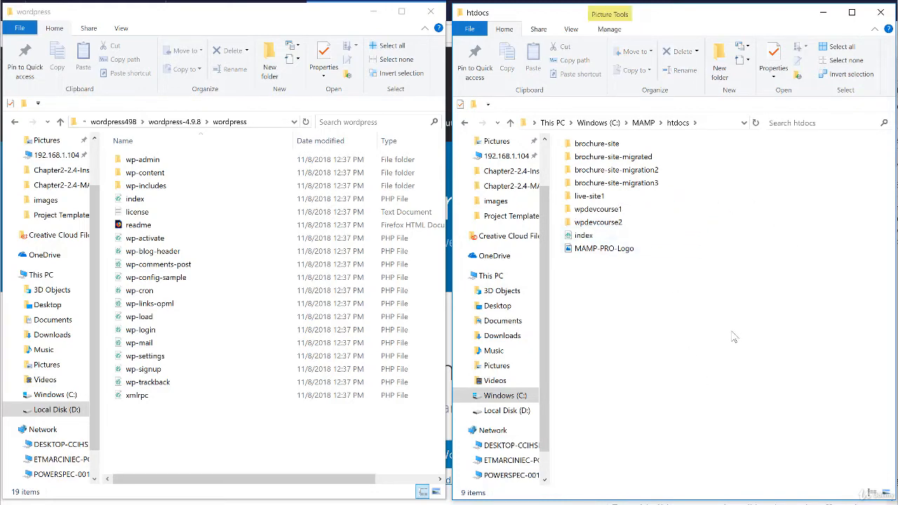
{"action": "double_click", "coordinate": [602, 223]}
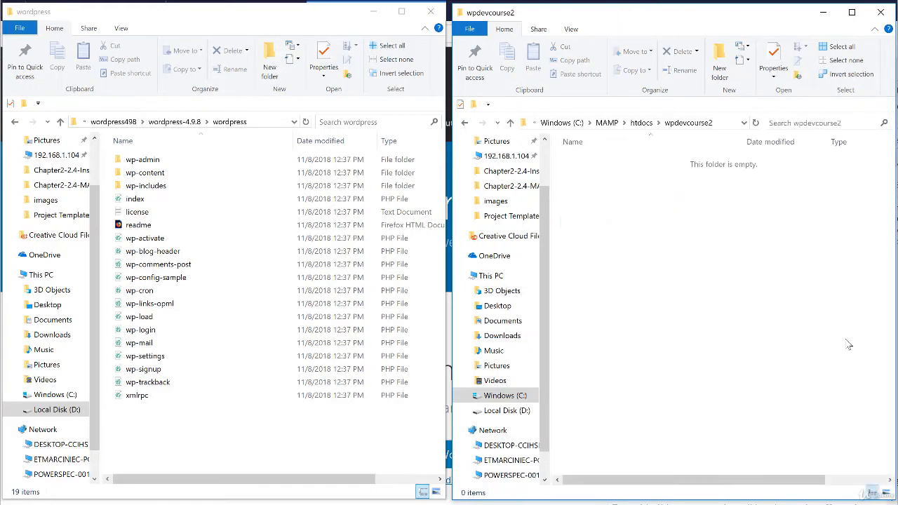
Copy the 19 items from wp-admin through xmlrpc into wpdevcourse2, noting wp-config-sample
{"action": "left_click", "coordinate": [153, 160]}
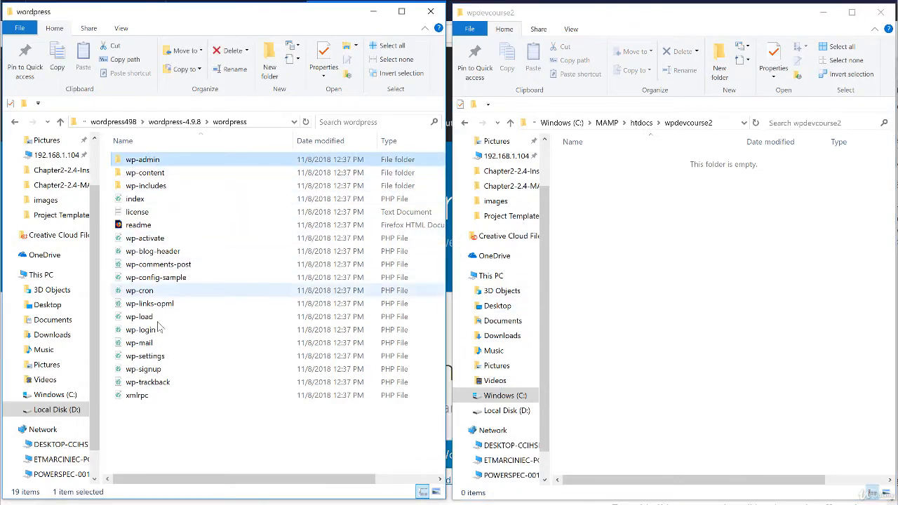
{"action": "left_click", "coordinate": [136, 395], "text": "shift"}
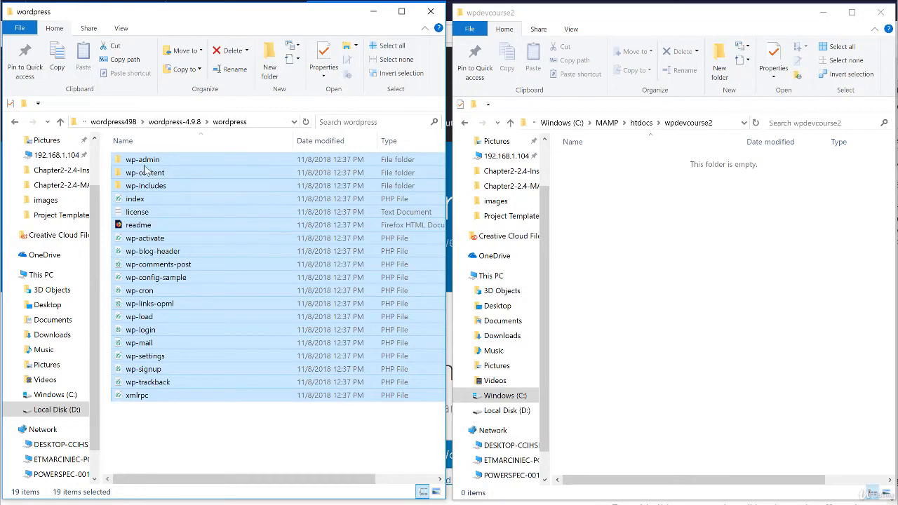
{"action": "left_click_drag", "start_coordinate": [147, 163], "coordinate": [721, 288]}
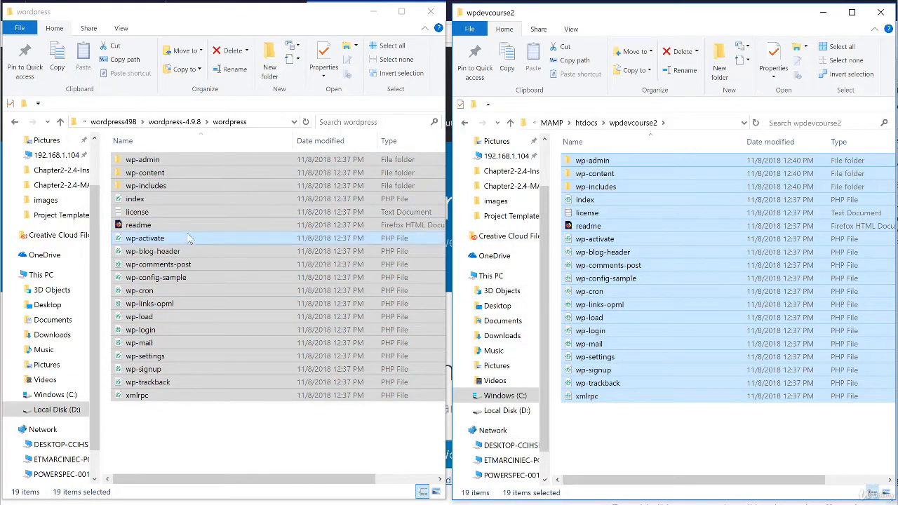
{"action": "left_click", "coordinate": [215, 445]}
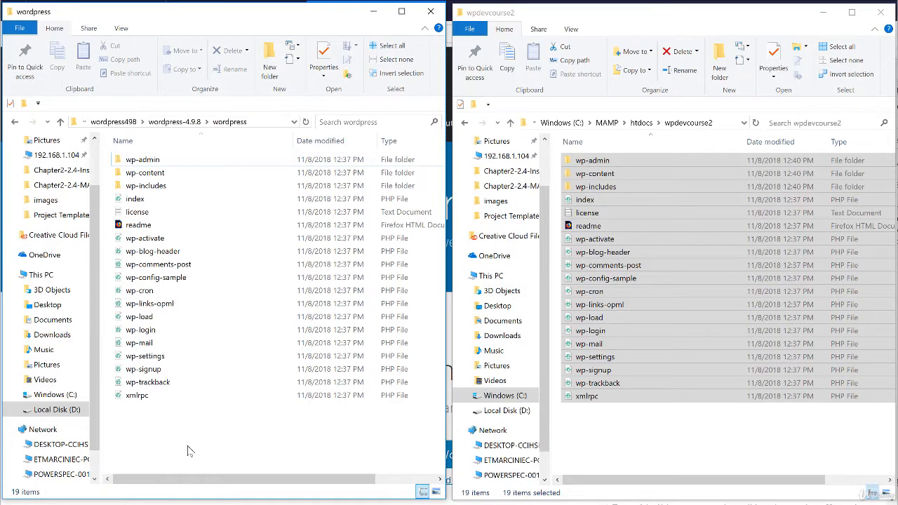
{"action": "left_click", "coordinate": [608, 455]}
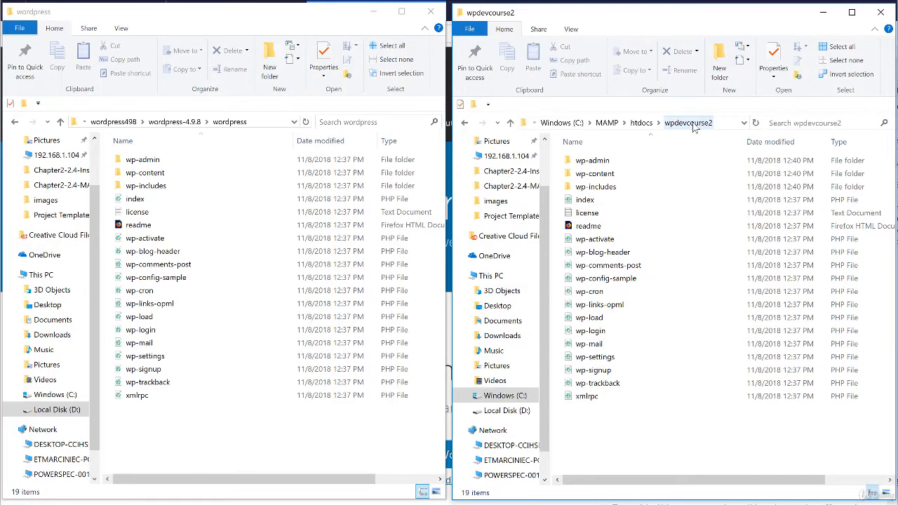
{"action": "left_click", "coordinate": [626, 283]}
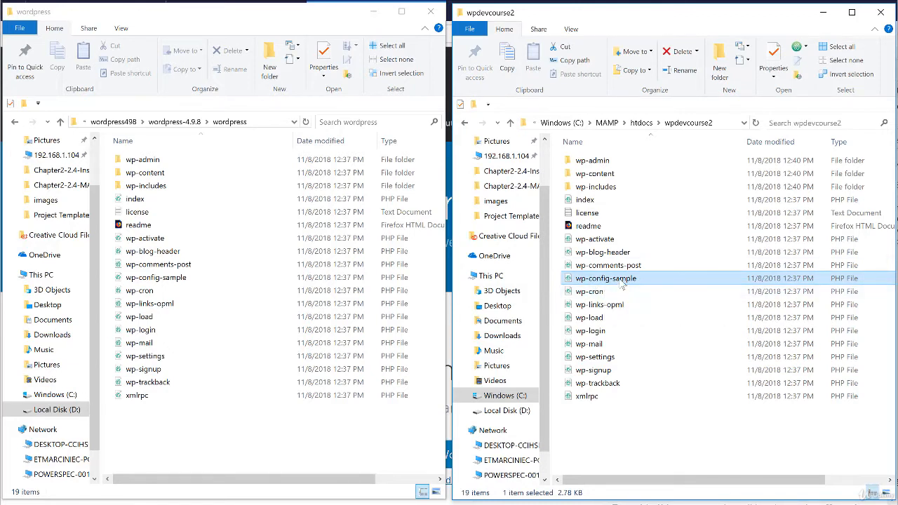
Open the MAMP start page from the control window and follow its phpMyAdmin link
{"action": "left_click", "coordinate": [617, 504]}
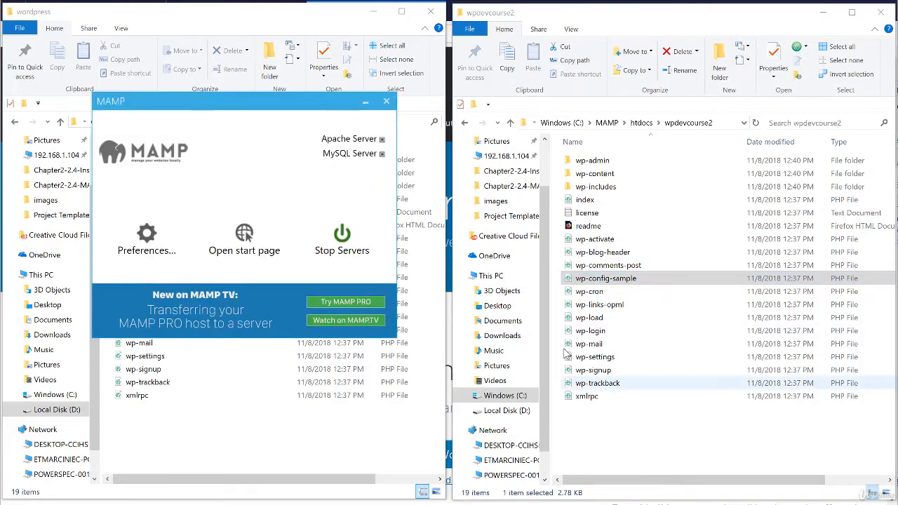
{"action": "left_click", "coordinate": [244, 235]}
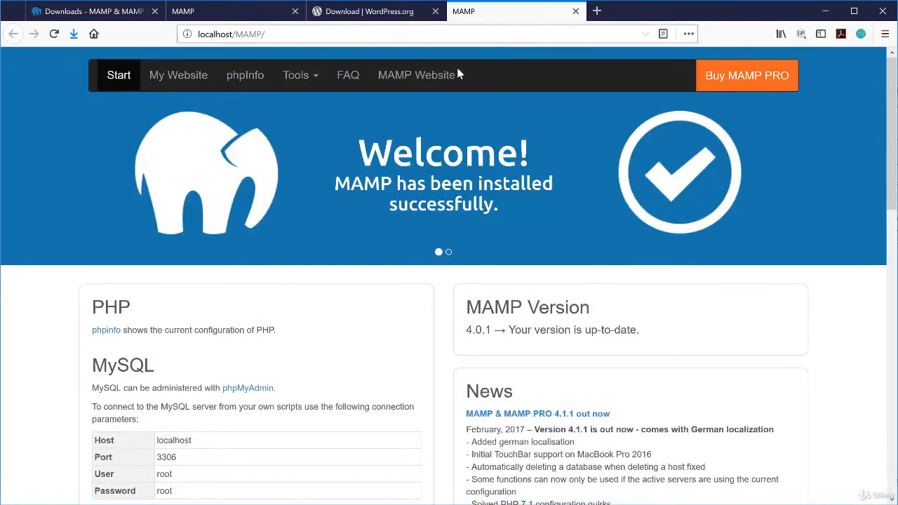
{"action": "scroll", "coordinate": [210, 267], "scroll_direction": "down", "scroll_amount": 2}
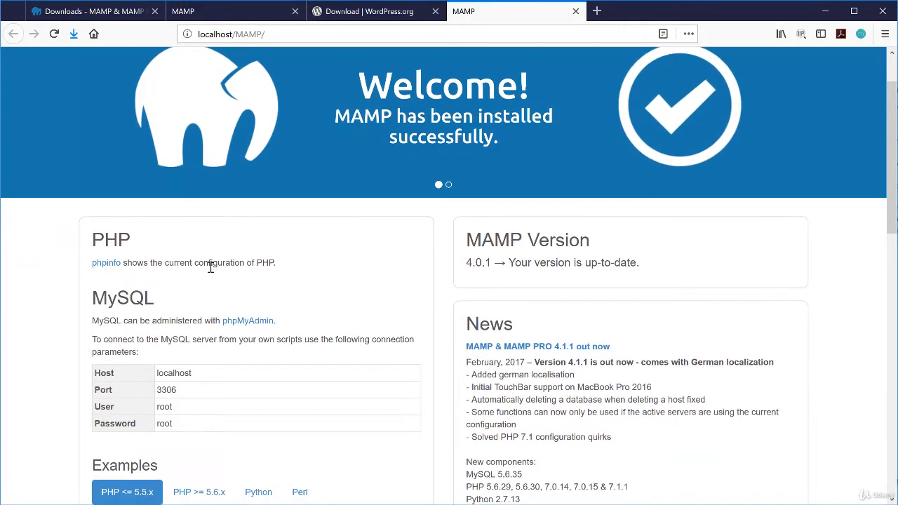
{"action": "left_click", "coordinate": [259, 321]}
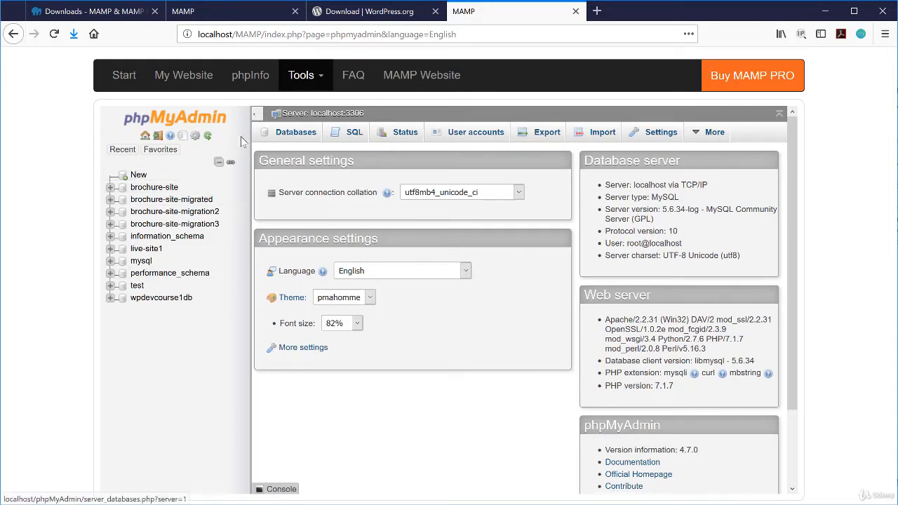
Create the wpdevcourse2-db database on the Databases tab and note it has no tables
{"action": "left_click", "coordinate": [294, 135]}
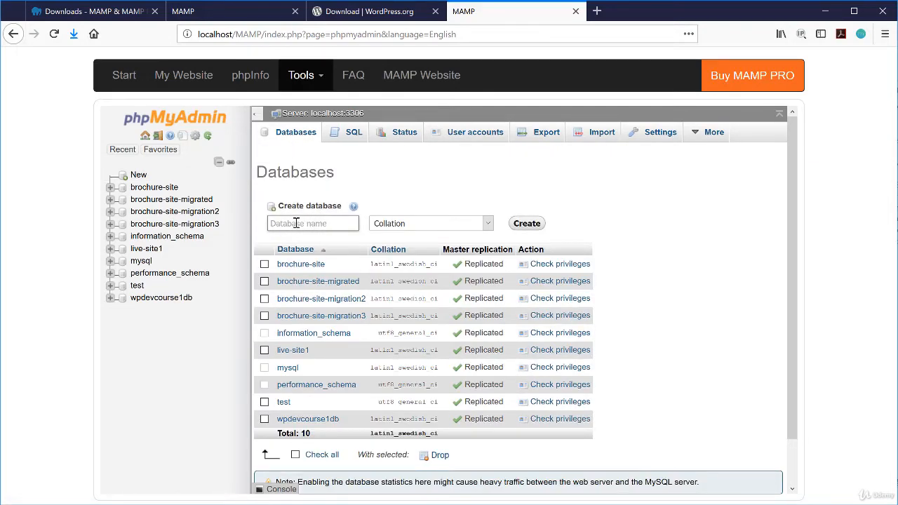
{"action": "type", "text": "wp"}
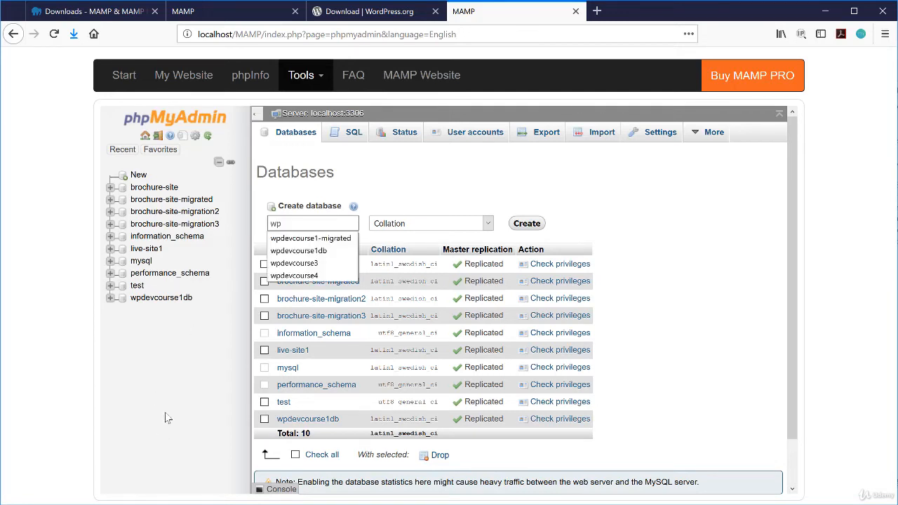
{"action": "type", "text": "devcourse2"}
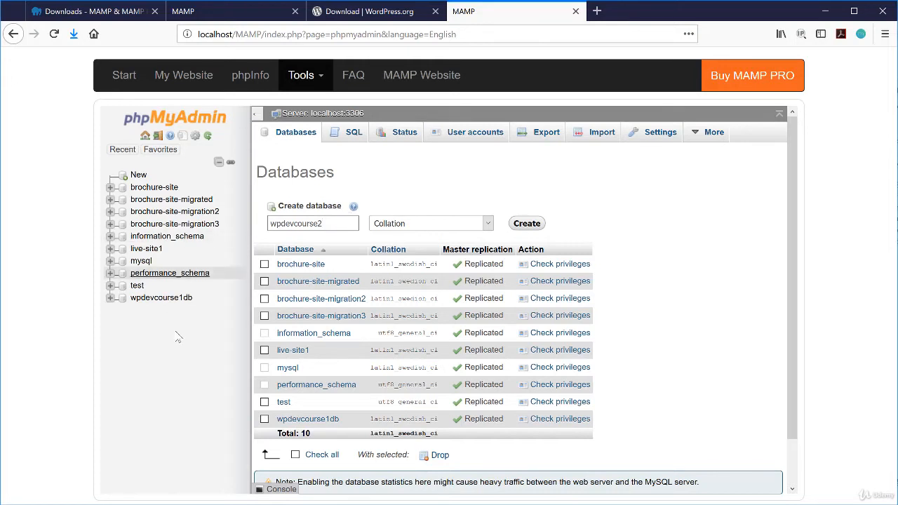
{"action": "type", "text": "-d"}
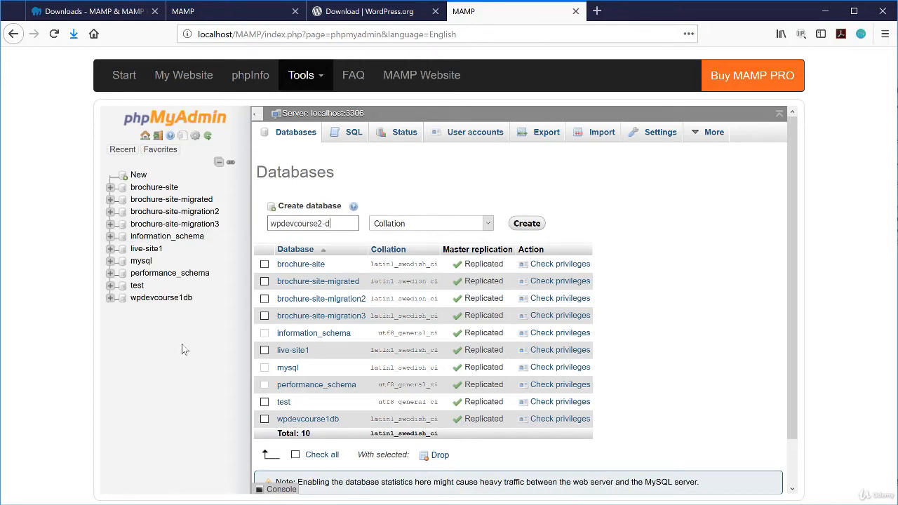
{"action": "type", "text": "b"}
{"action": "left_click", "coordinate": [527, 226]}
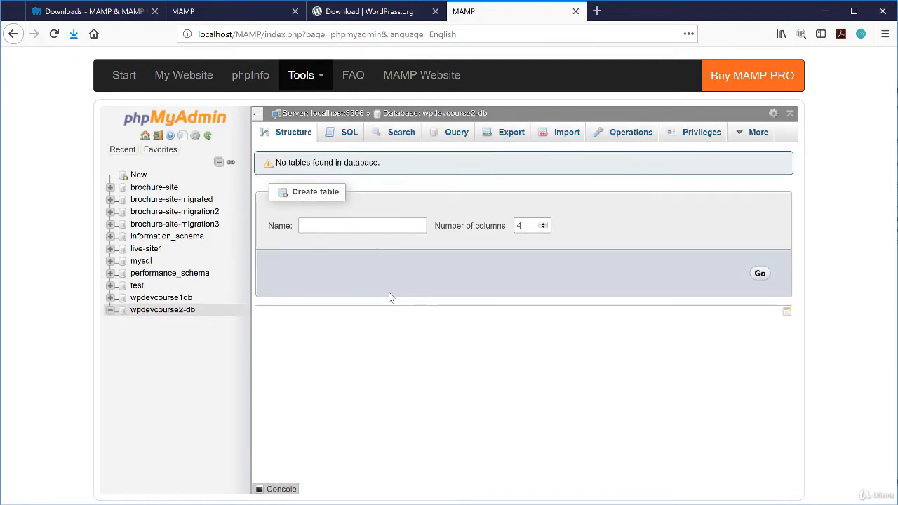
{"action": "left_click_drag", "start_coordinate": [278, 164], "coordinate": [380, 164]}
{"action": "left_click", "coordinate": [396, 168]}
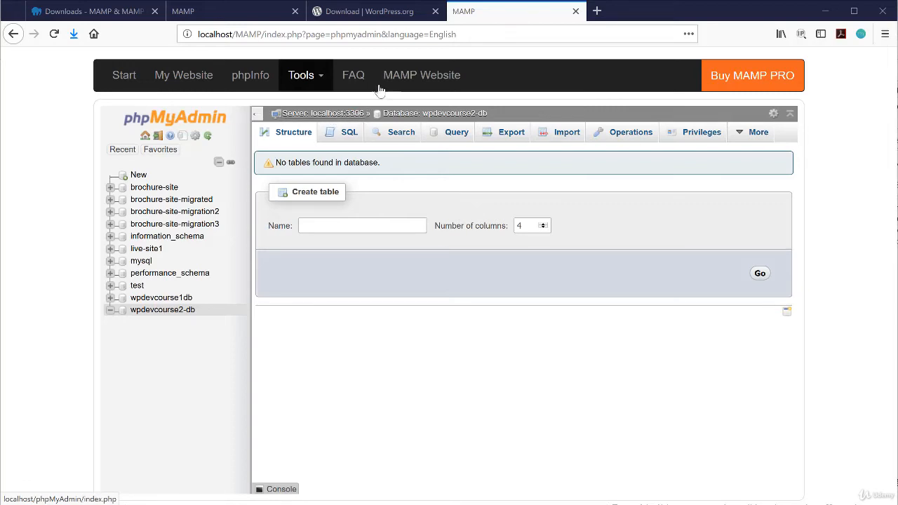
Check in MAMP Preferences > Ports that MySQL uses port 3306, then cancel
{"action": "left_click", "coordinate": [240, 16]}
{"action": "scroll", "coordinate": [46, 328], "scroll_direction": "down", "scroll_amount": 2}
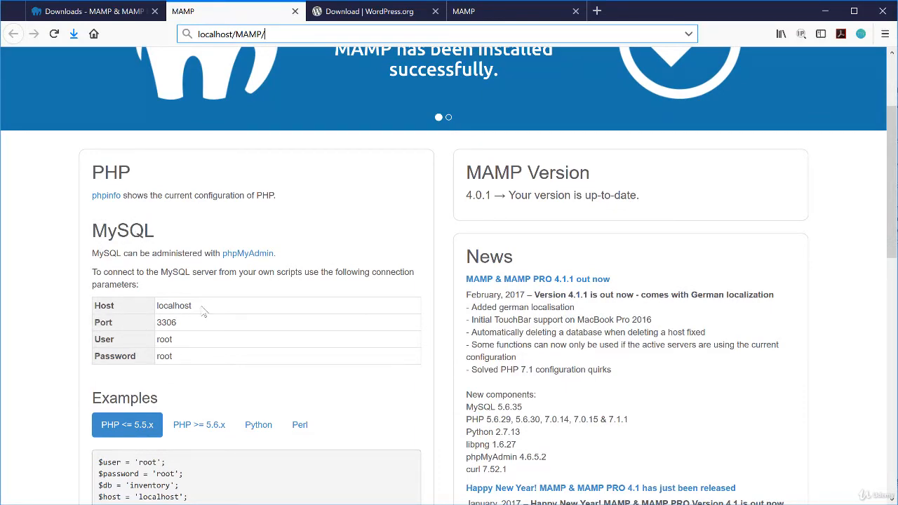
{"action": "scroll", "coordinate": [275, 328], "scroll_direction": "up", "scroll_amount": 2}
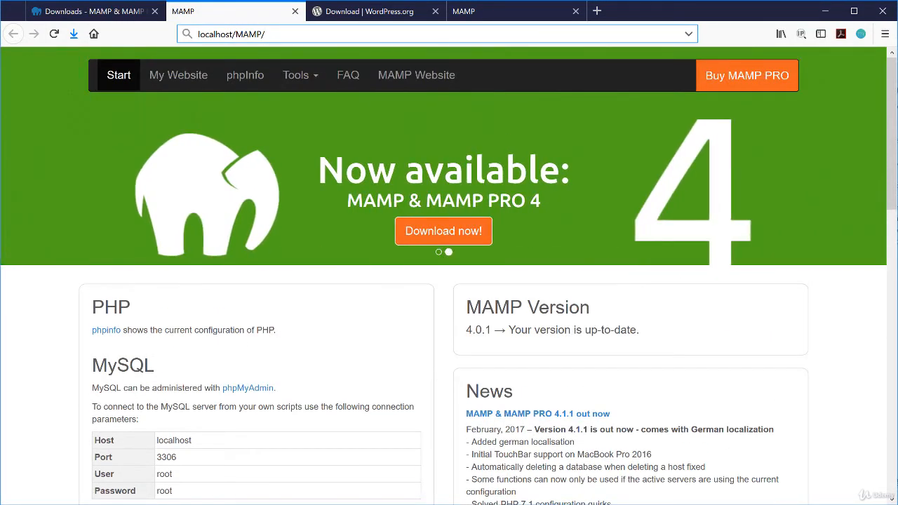
{"action": "left_click", "coordinate": [598, 503]}
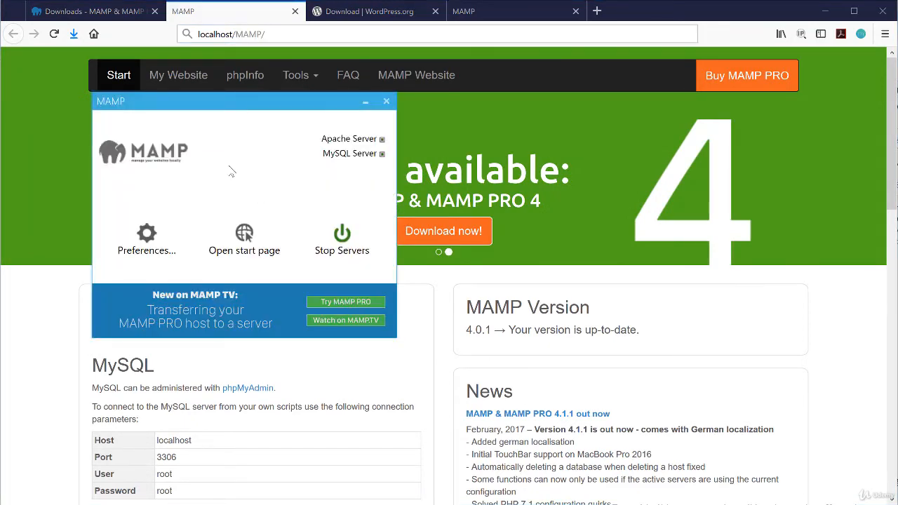
{"action": "left_click", "coordinate": [148, 243]}
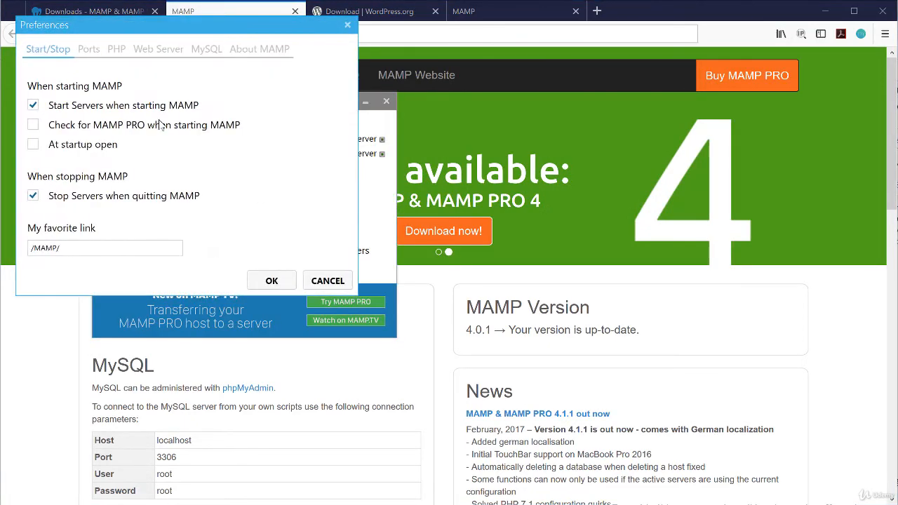
{"action": "left_click", "coordinate": [94, 53]}
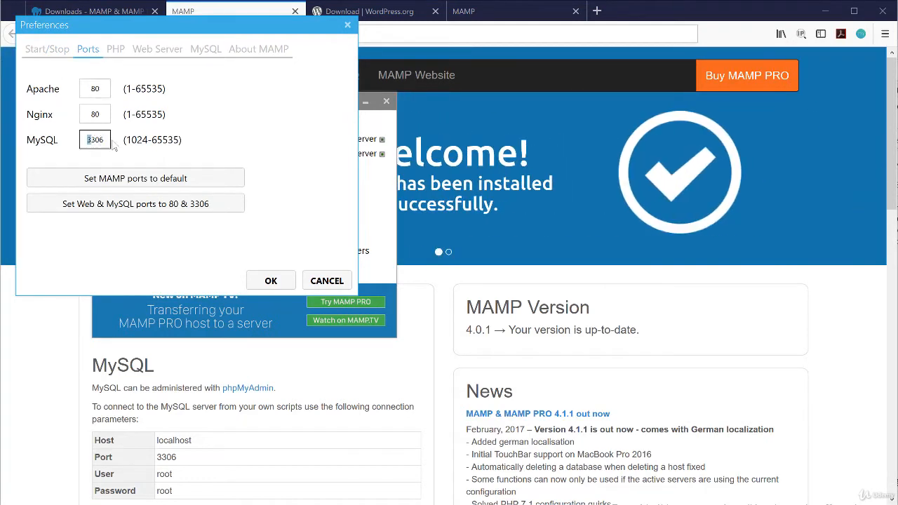
{"action": "double_click", "coordinate": [89, 139]}
{"action": "left_click", "coordinate": [332, 285]}
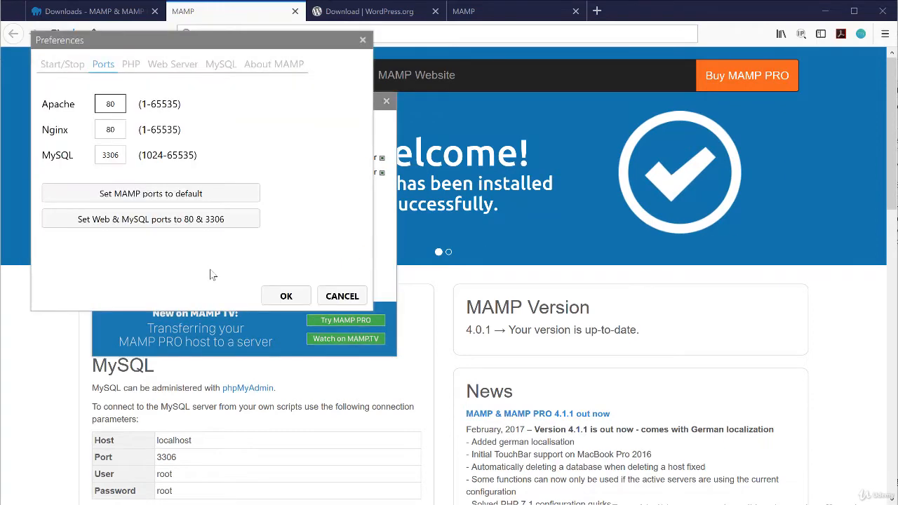
{"action": "left_click", "coordinate": [342, 296]}
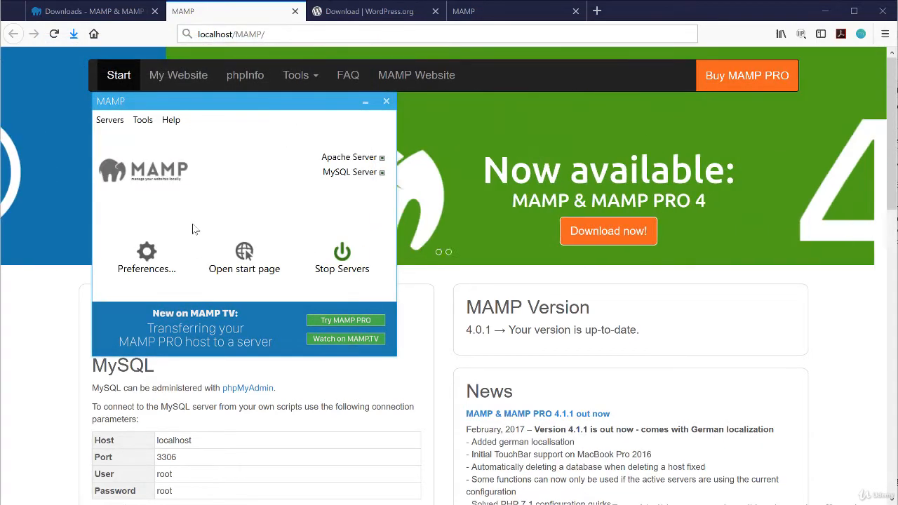
Read the start page's MySQL connection details: host localhost and port 3306
{"action": "left_click", "coordinate": [42, 354]}
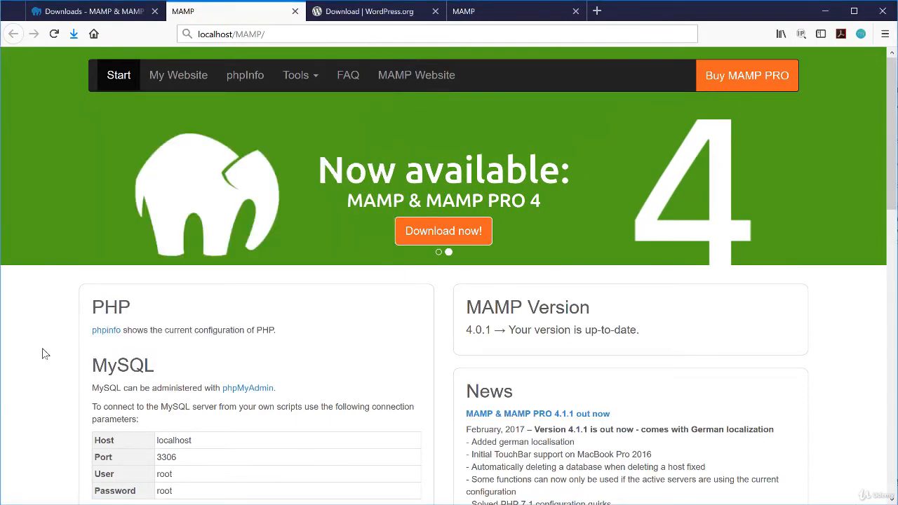
{"action": "scroll", "coordinate": [42, 353], "scroll_direction": "down", "scroll_amount": 2}
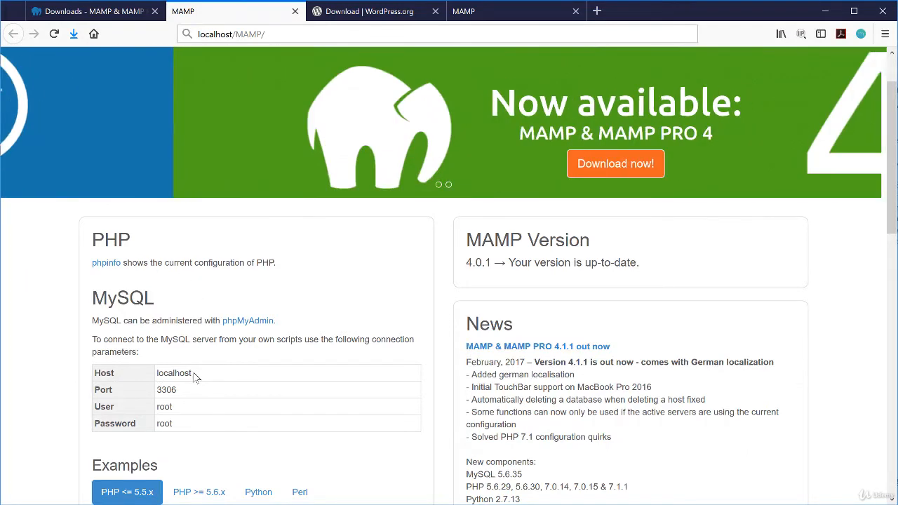
{"action": "double_click", "coordinate": [172, 373]}
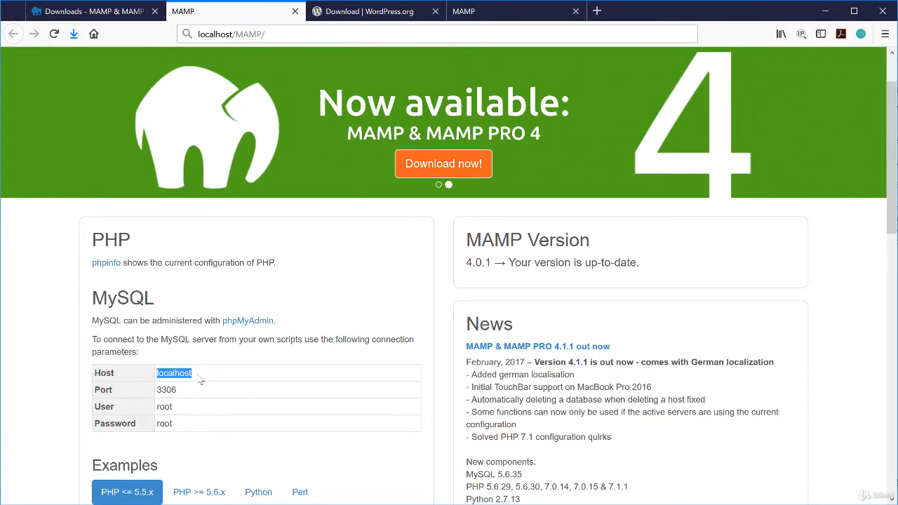
{"action": "left_click", "coordinate": [183, 393]}
{"action": "double_click", "coordinate": [166, 390]}
{"action": "left_click", "coordinate": [181, 413]}
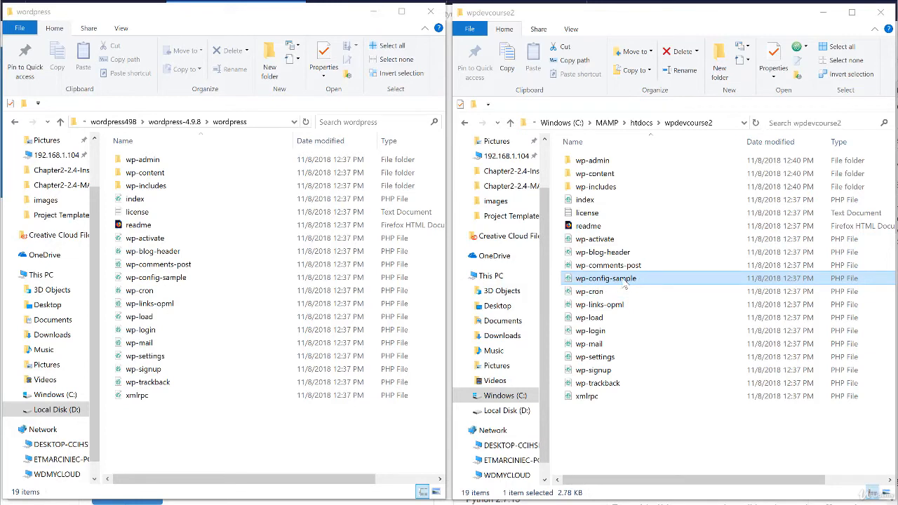
Rename wp-config-sample to wp-config by removing '-sample', then open wp-config for editing
{"action": "left_click", "coordinate": [680, 131]}
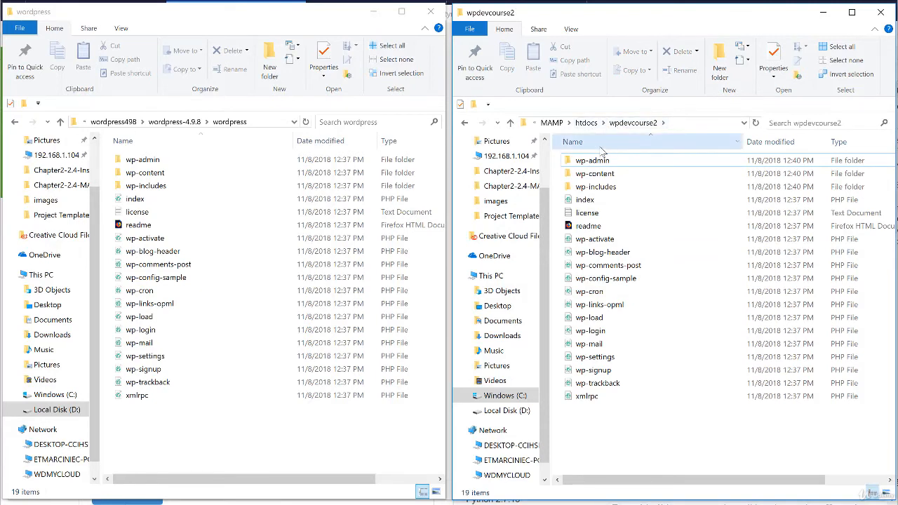
{"action": "left_click", "coordinate": [603, 280]}
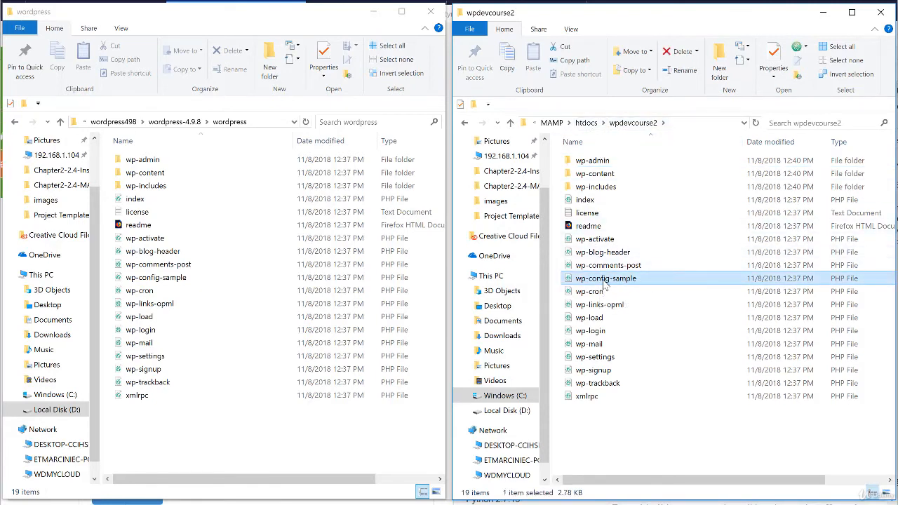
{"action": "left_click", "coordinate": [612, 282]}
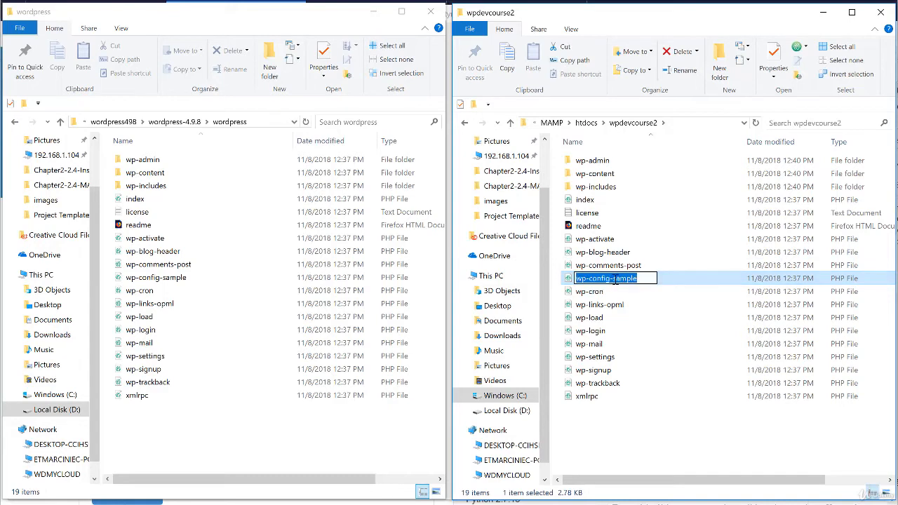
{"action": "left_click", "coordinate": [613, 278]}
{"action": "left_click_drag", "start_coordinate": [610, 279], "coordinate": [637, 279]}
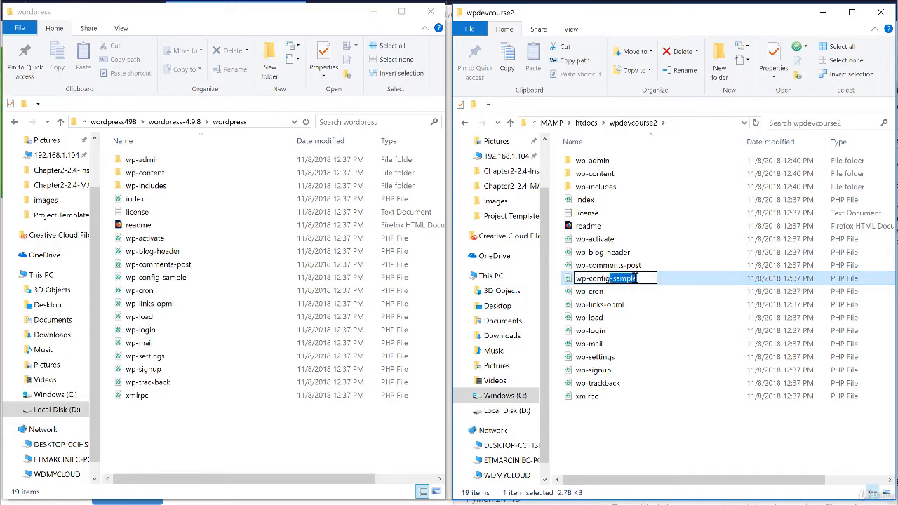
{"action": "key", "text": "BackSpace"}
{"action": "left_click", "coordinate": [644, 435]}
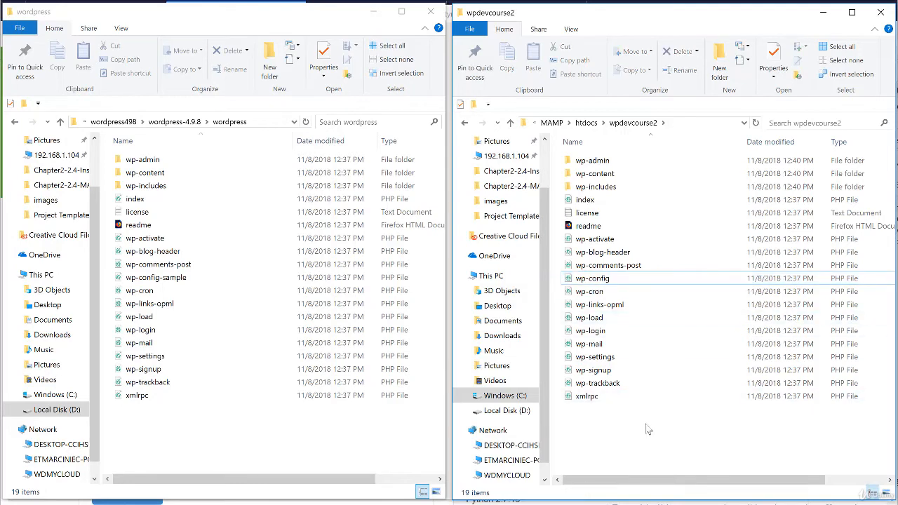
{"action": "left_click", "coordinate": [589, 281]}
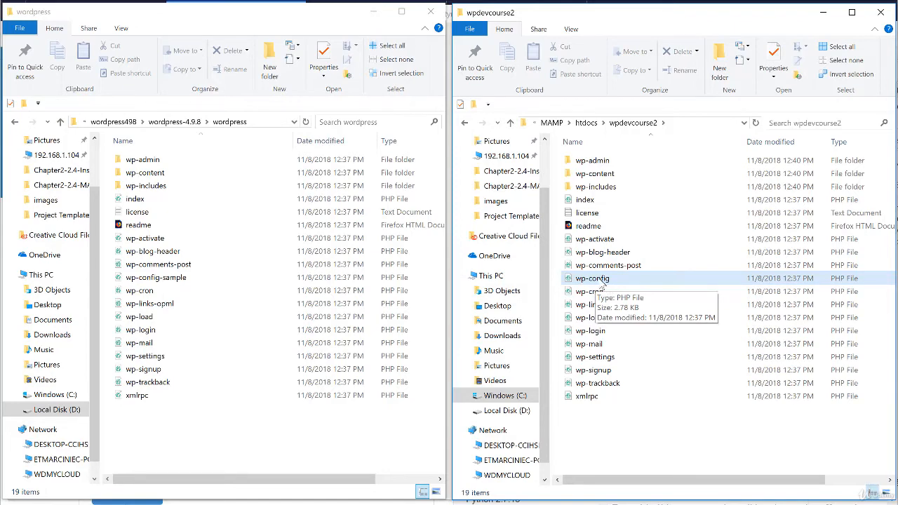
{"action": "double_click", "coordinate": [600, 280]}
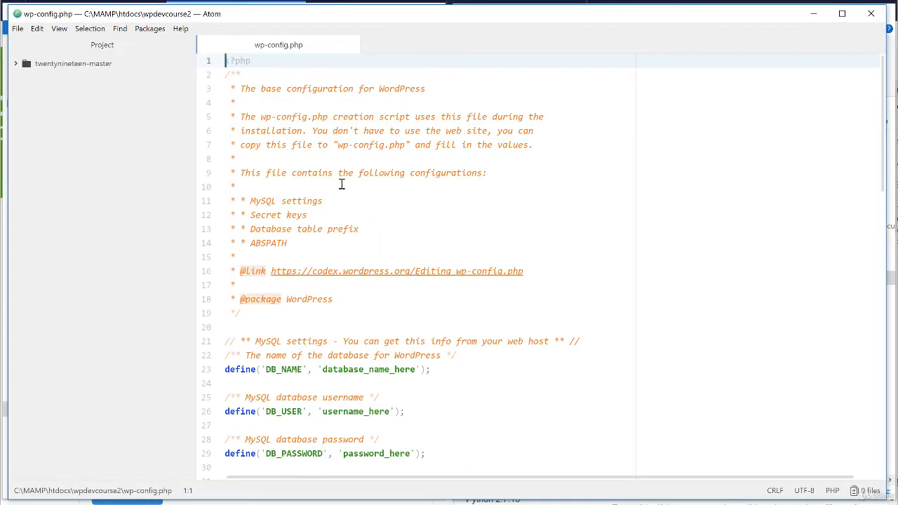
Set DB_NAME to wpdevcourse2-db and DB_USER to root in wp-config.php
{"action": "scroll", "coordinate": [431, 302], "scroll_direction": "down", "scroll_amount": 20}
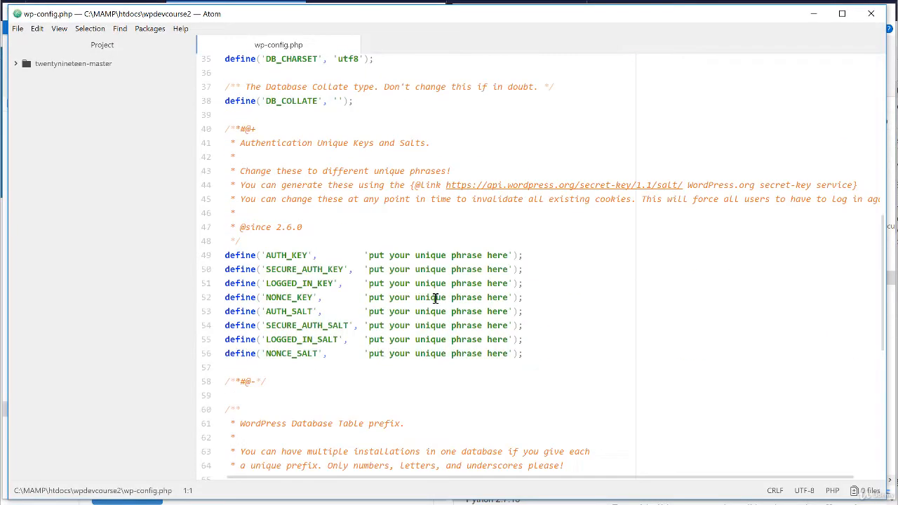
{"action": "scroll", "coordinate": [440, 296], "scroll_direction": "up", "scroll_amount": 6}
{"action": "scroll", "coordinate": [440, 295], "scroll_direction": "up", "scroll_amount": 14}
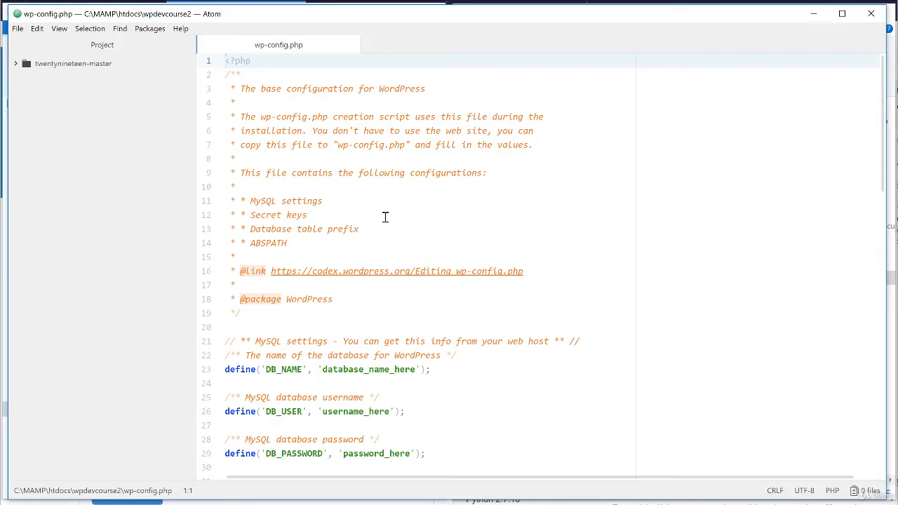
{"action": "scroll", "coordinate": [600, 221], "scroll_direction": "down", "scroll_amount": 5}
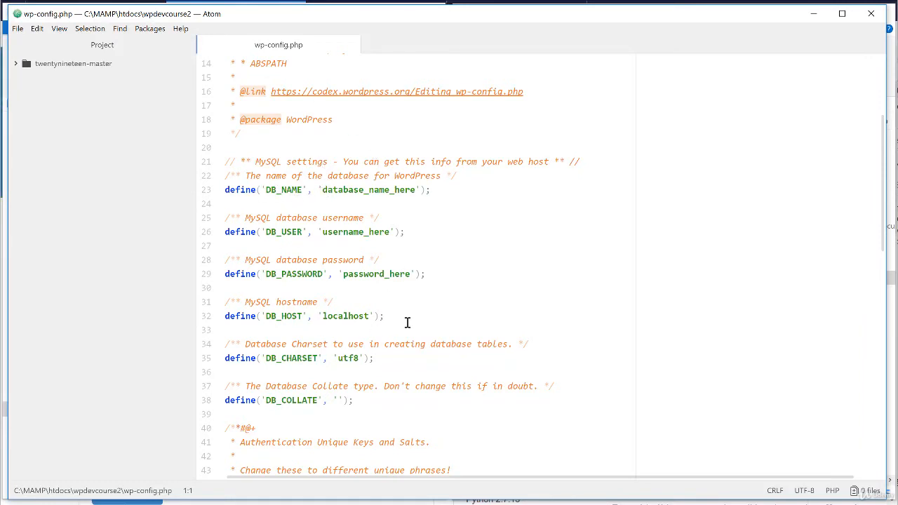
{"action": "left_click_drag", "start_coordinate": [322, 190], "coordinate": [417, 189]}
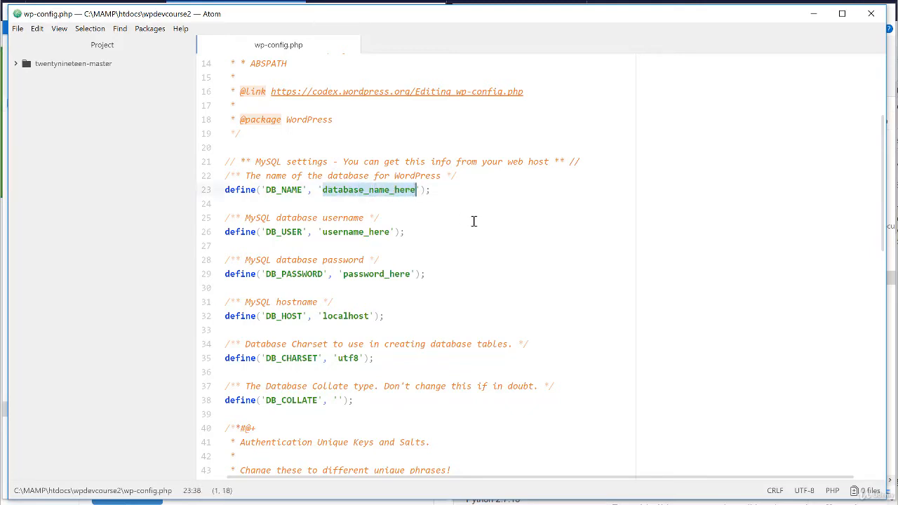
{"action": "type", "text": "wpdevcourse"}
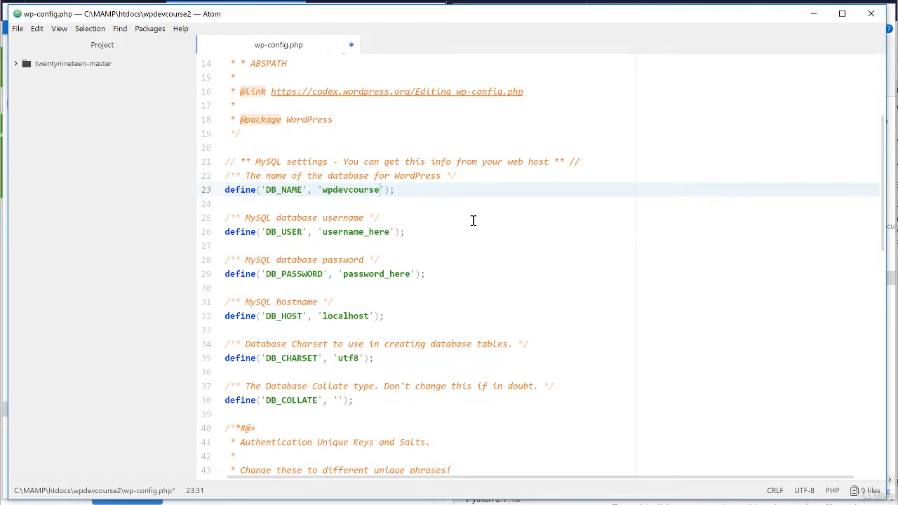
{"action": "type", "text": "2-db"}
{"action": "left_click_drag", "start_coordinate": [322, 232], "coordinate": [390, 233]}
{"action": "type", "text": "root"}
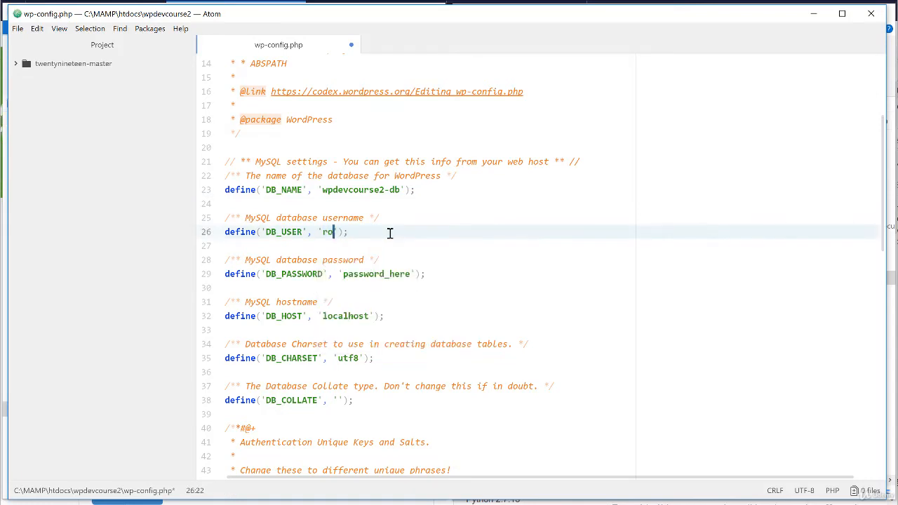
{"action": "left_click", "coordinate": [413, 232]}
Fill in the database password and change DB_HOST to localhost:3306
{"action": "left_click_drag", "start_coordinate": [342, 274], "coordinate": [412, 275]}
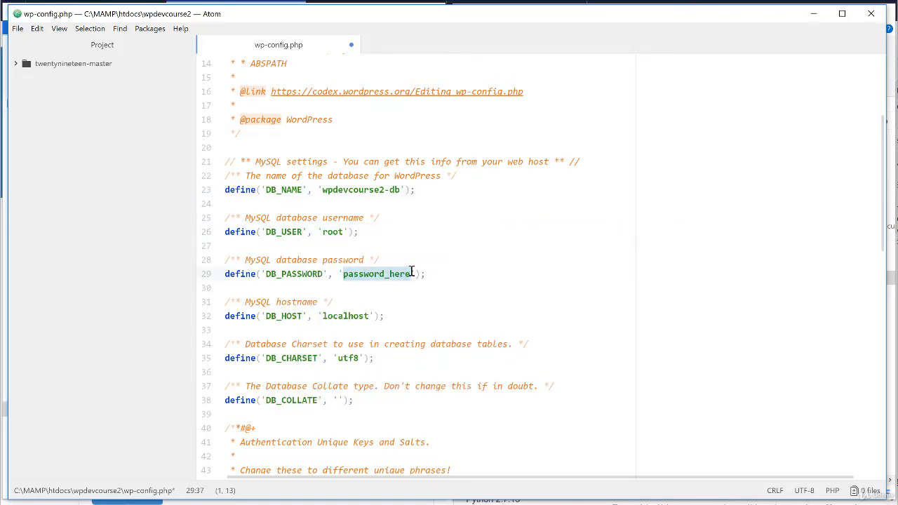
{"action": "type", "text": "root"}
{"action": "left_click", "coordinate": [469, 273]}
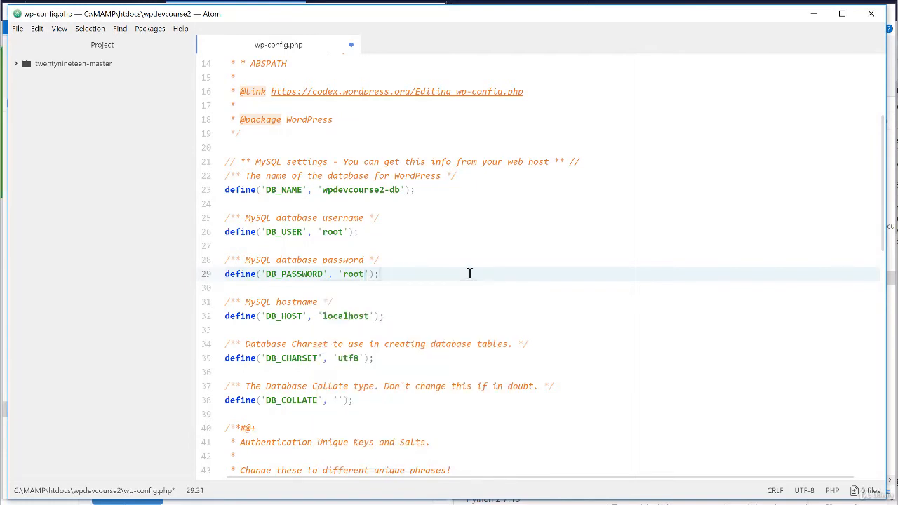
{"action": "left_click", "coordinate": [323, 316]}
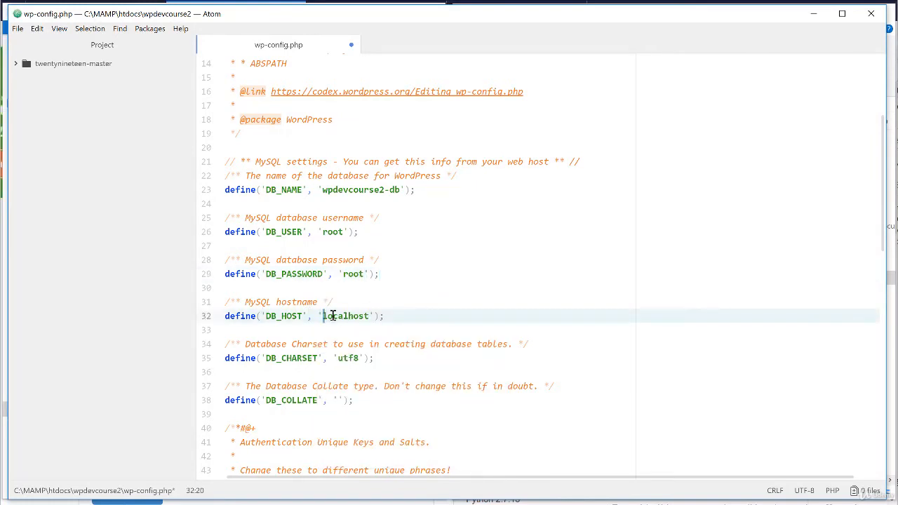
{"action": "left_click", "coordinate": [371, 315]}
{"action": "type", "text": ":3306"}
{"action": "left_click", "coordinate": [442, 316]}
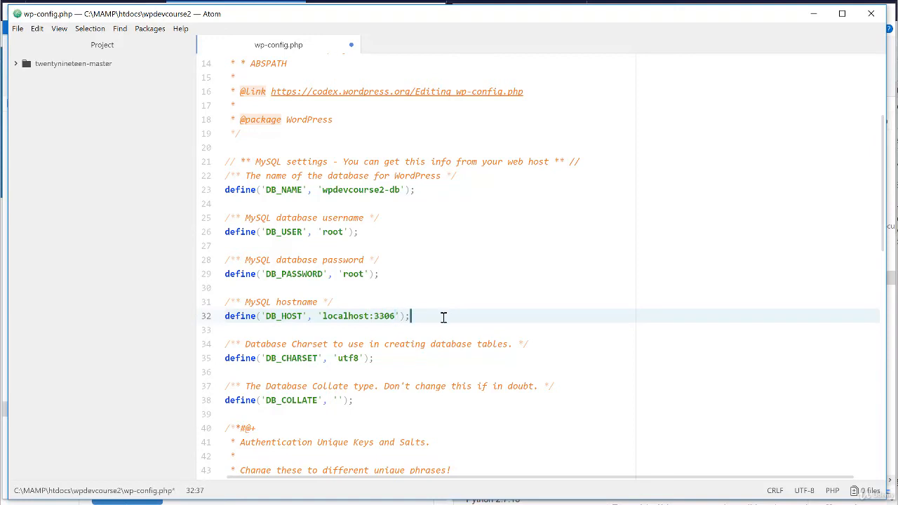
{"action": "left_click", "coordinate": [17, 29]}
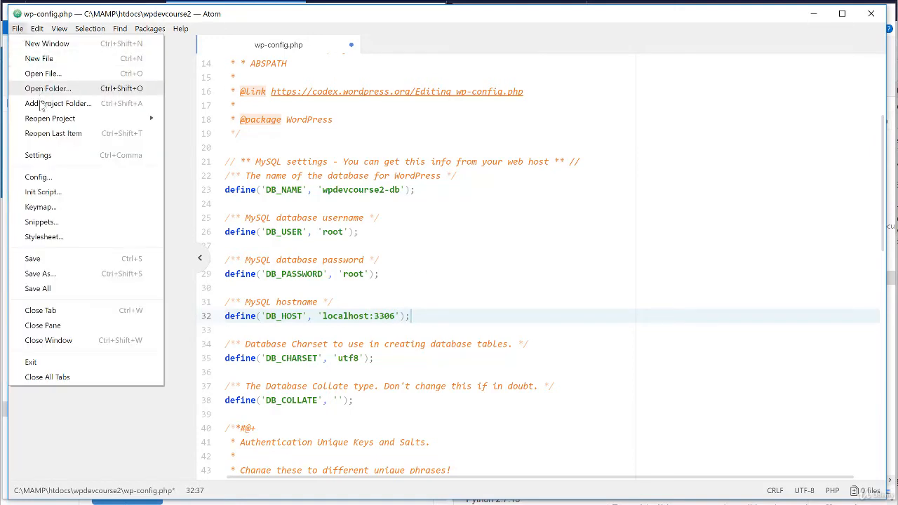
Save wp-config.php, then load localhost/wpdevcourse2 in a new Firefox tab
{"action": "left_click", "coordinate": [35, 259]}
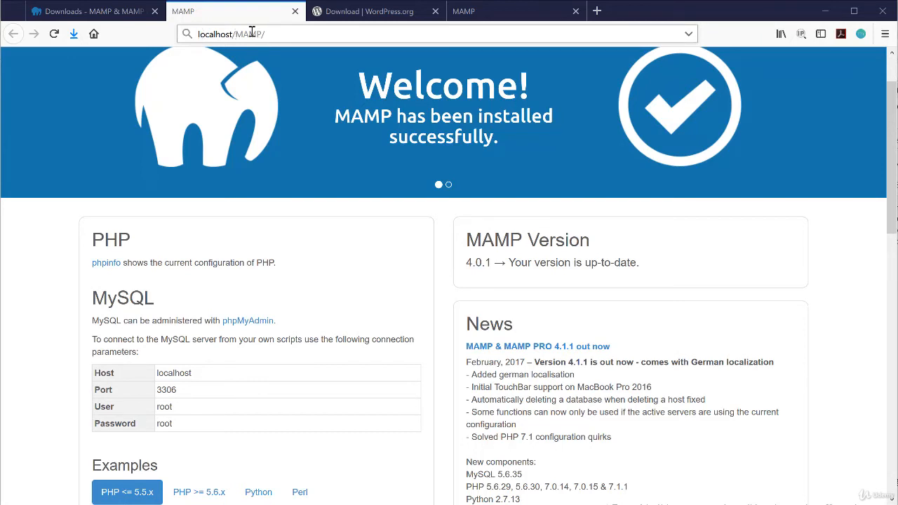
{"action": "left_click", "coordinate": [597, 12]}
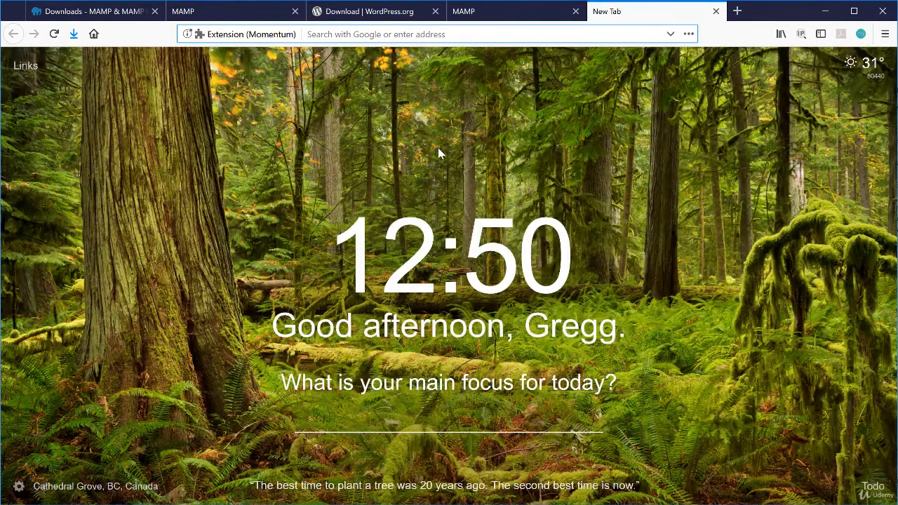
{"action": "type", "text": "localhos"}
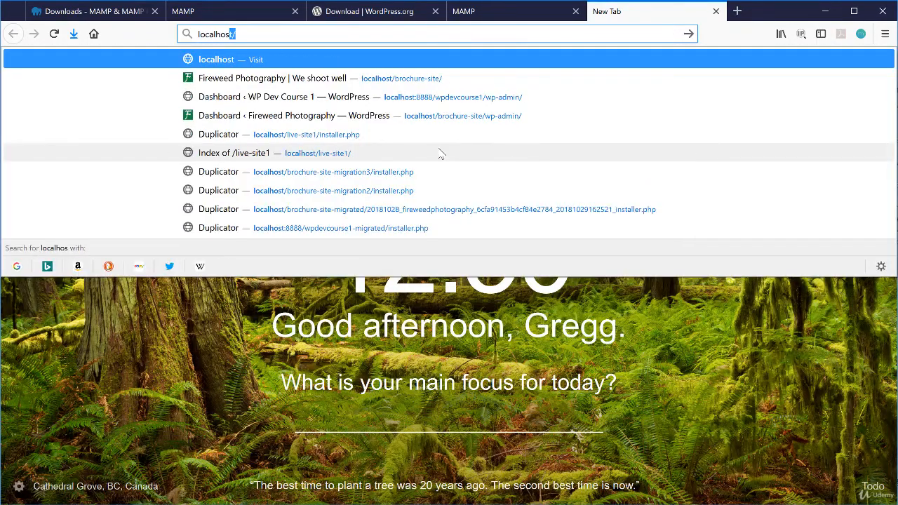
{"action": "type", "text": "t/"}
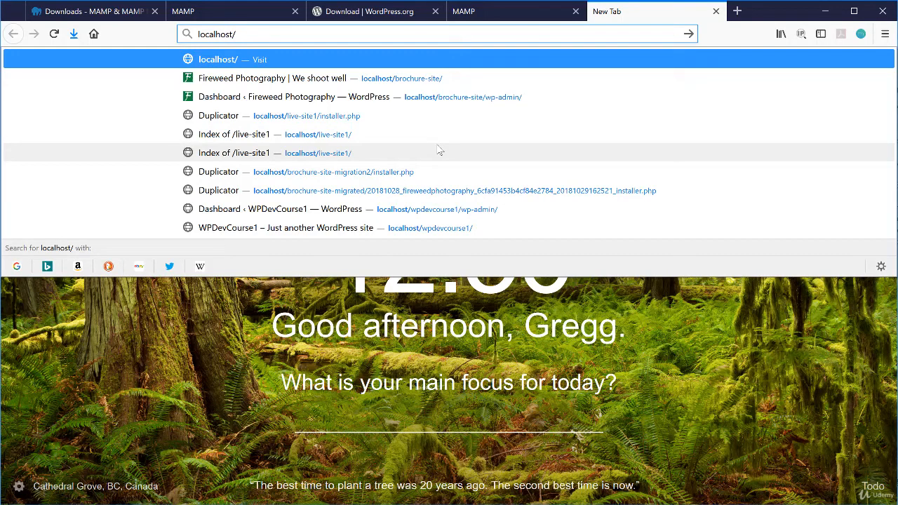
{"action": "type", "text": "wpdevcours"}
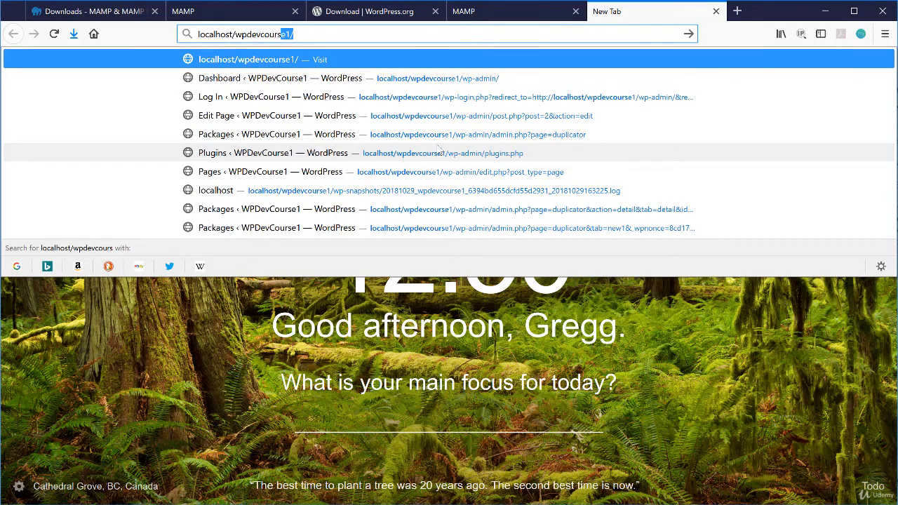
{"action": "type", "text": "e2"}
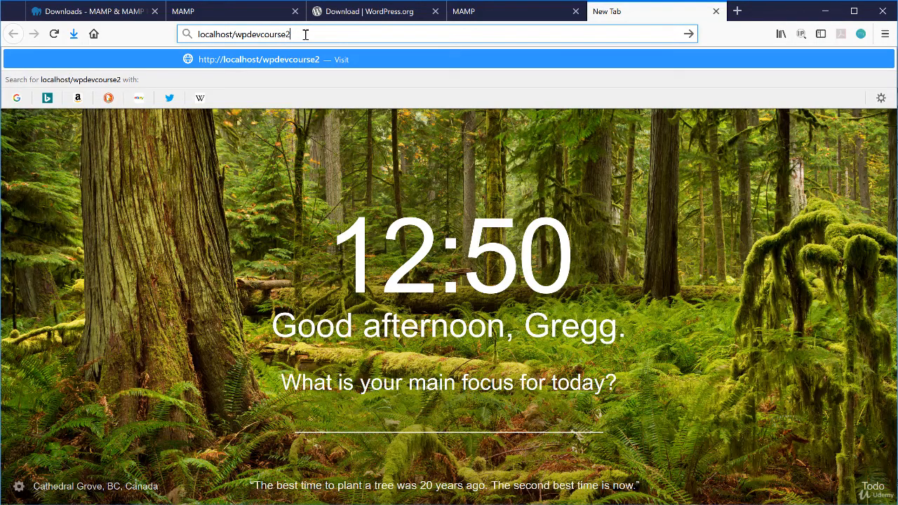
{"action": "key", "text": "Return"}
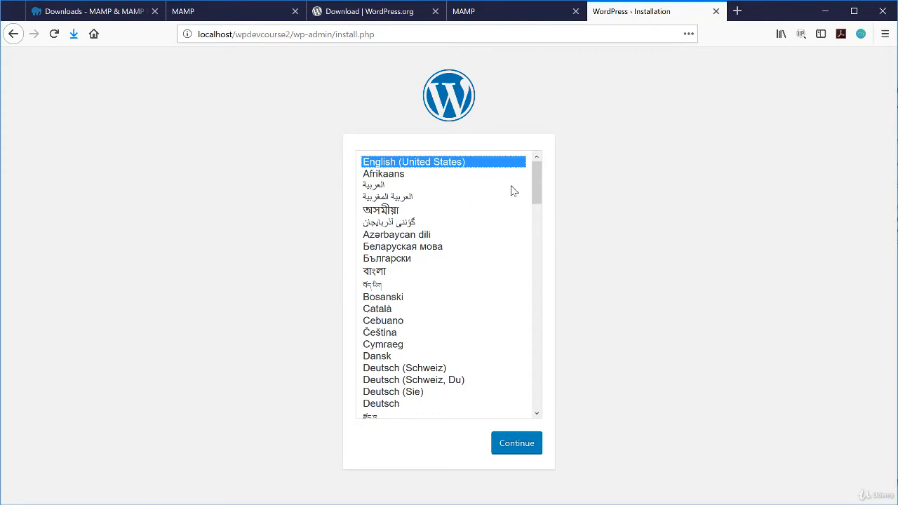
Keep English as the install language and enter the site title 'WP Dev Course 2'
{"action": "left_click_drag", "start_coordinate": [536, 184], "coordinate": [571, 126]}
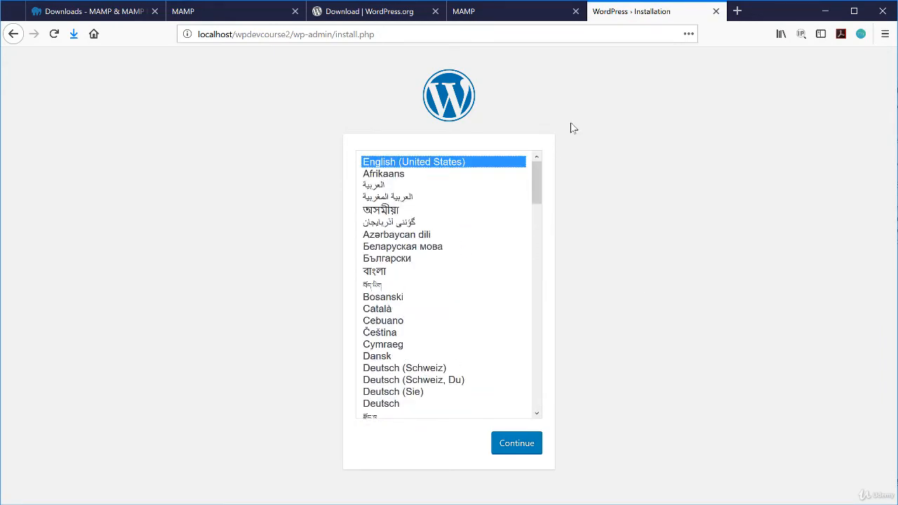
{"action": "left_click", "coordinate": [517, 443]}
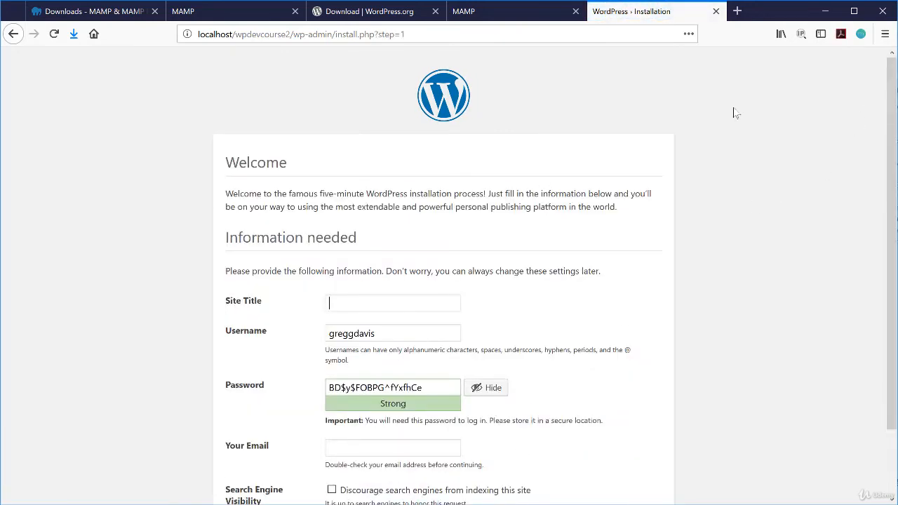
{"action": "scroll", "coordinate": [84, 296], "scroll_direction": "down", "scroll_amount": 1}
{"action": "type", "text": "WP Dev Co"}
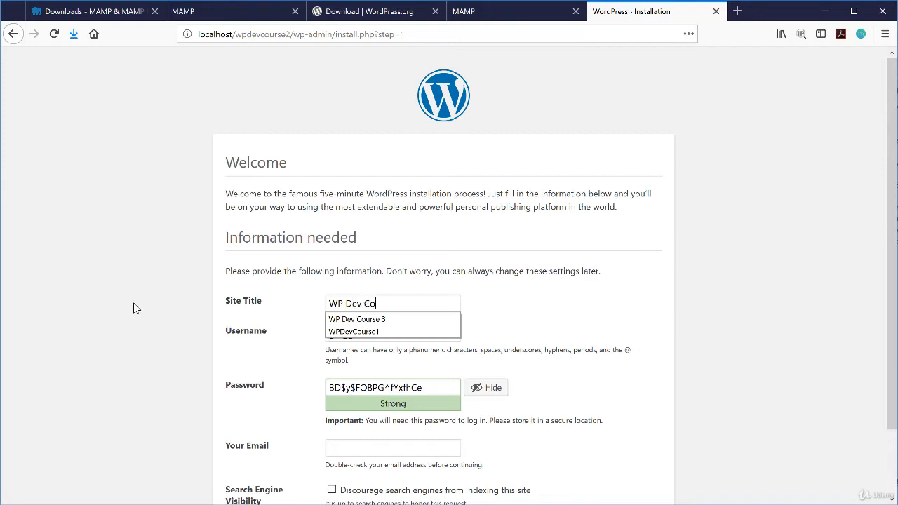
{"action": "type", "text": "urse2"}
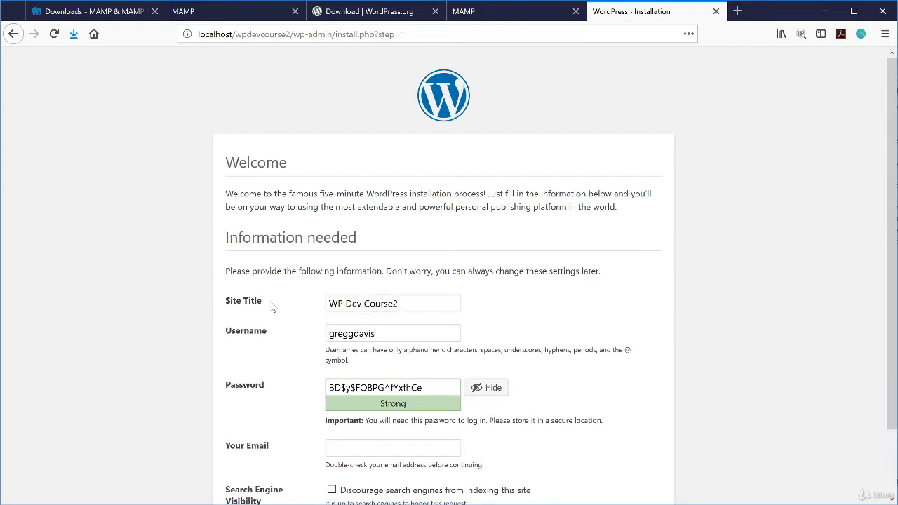
{"action": "left_click", "coordinate": [394, 304]}
Replace the generated admin password with your own and fill in the admin e-mail address
{"action": "left_click_drag", "start_coordinate": [445, 387], "coordinate": [293, 379]}
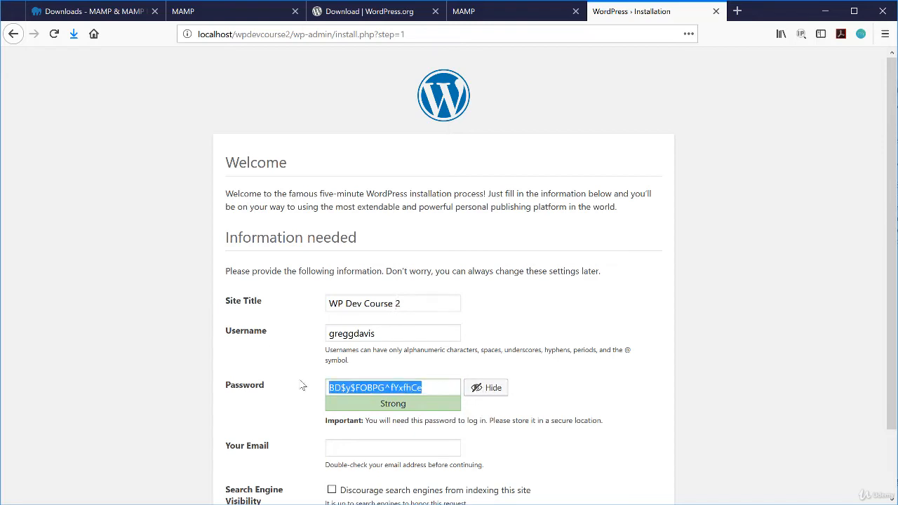
{"action": "key", "text": "BackSpace"}
{"action": "left_click", "coordinate": [485, 389]}
{"action": "left_click", "coordinate": [404, 392]}
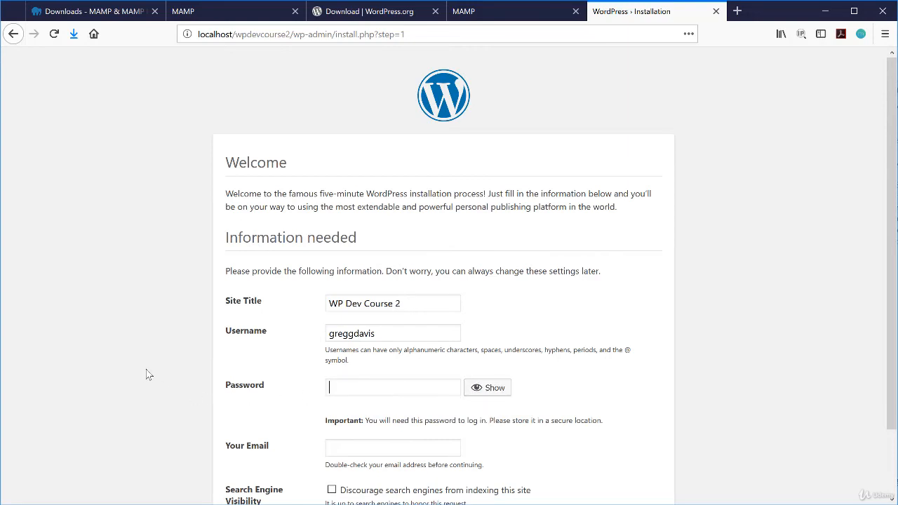
{"action": "type", "text": "••••••••••••"}
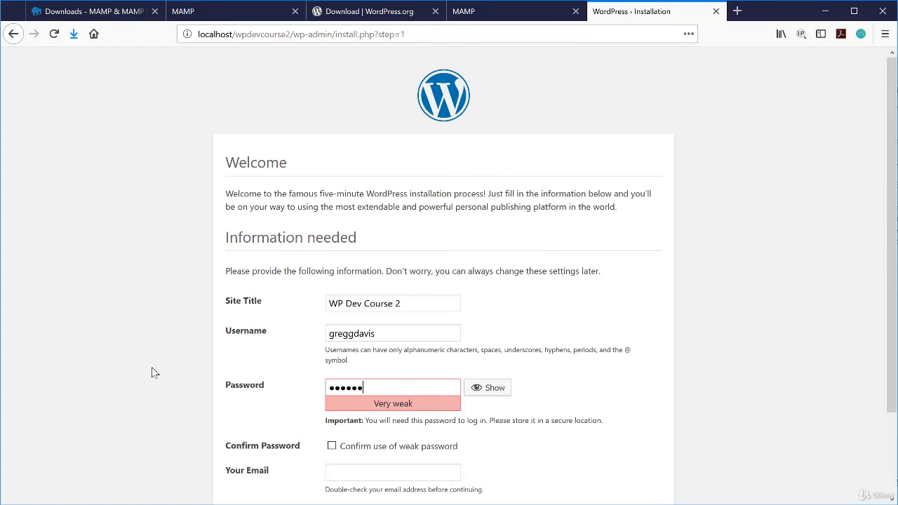
{"action": "type", "text": "•"}
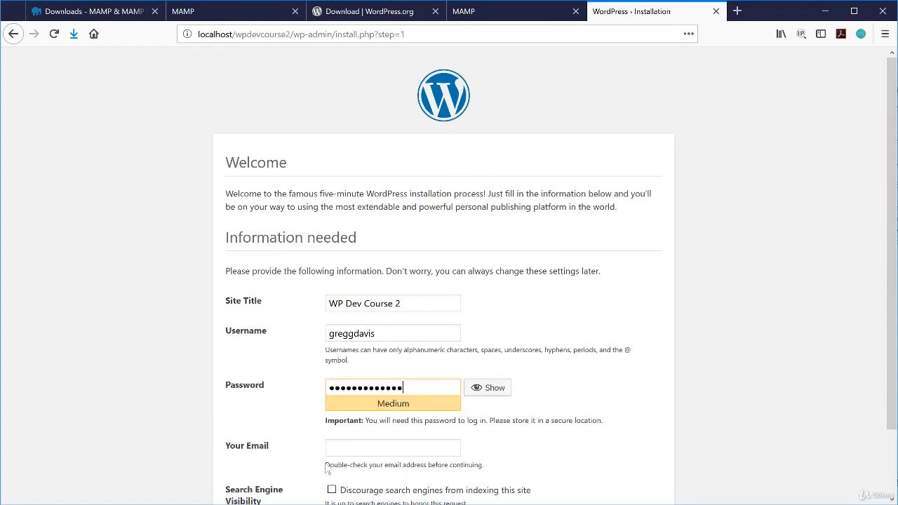
{"action": "left_click", "coordinate": [354, 449]}
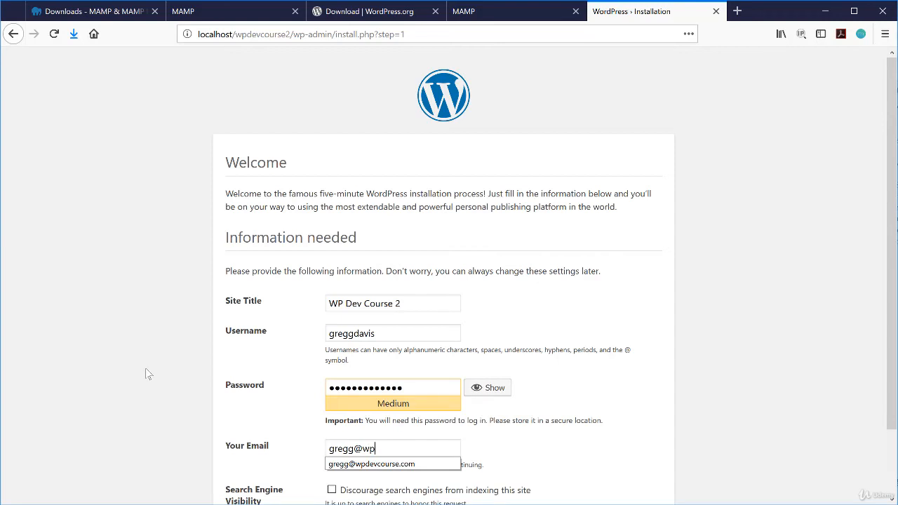
{"action": "key", "text": "Down"}
{"action": "key", "text": "Return"}
{"action": "scroll", "coordinate": [157, 296], "scroll_direction": "down", "scroll_amount": 2}
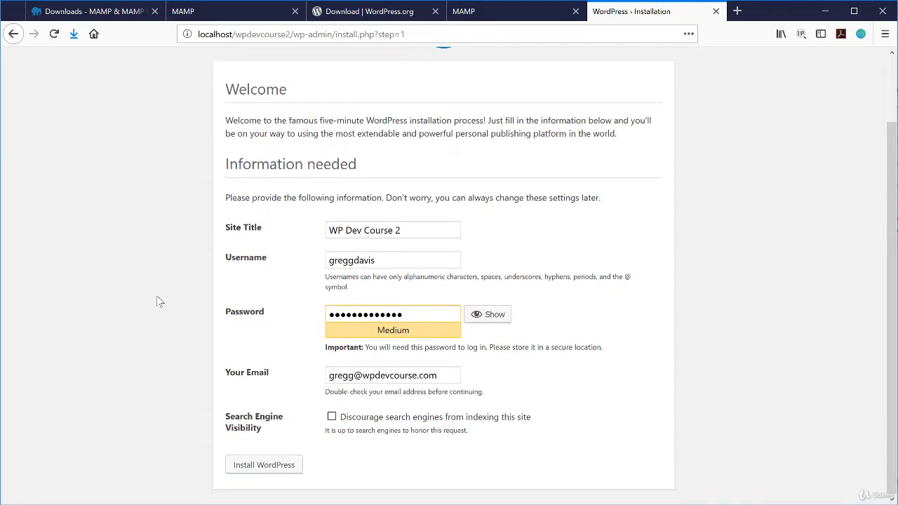
Install WordPress and log in to the new site with the admin password
{"action": "left_click", "coordinate": [275, 465]}
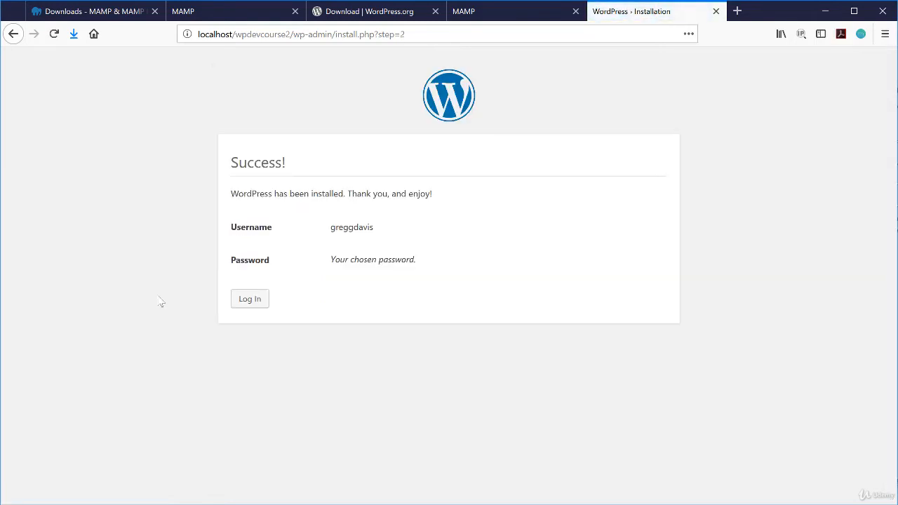
{"action": "left_click", "coordinate": [248, 300]}
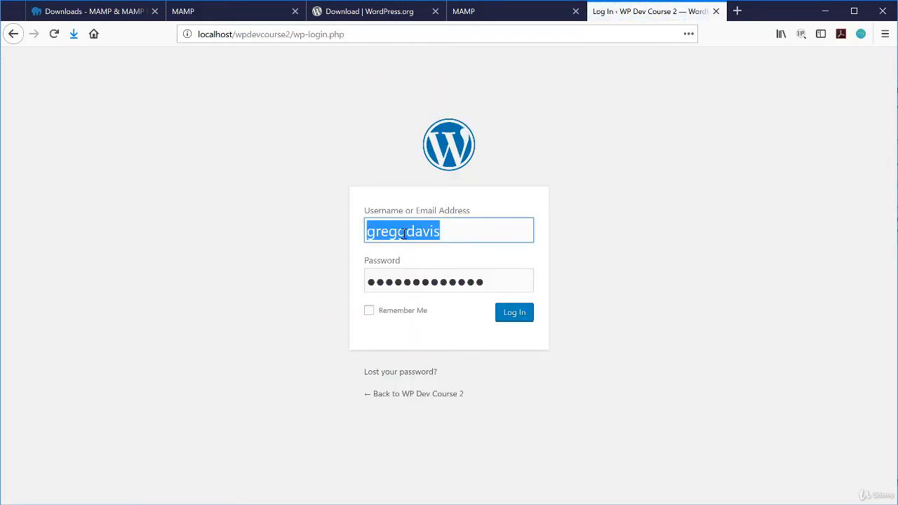
{"action": "left_click", "coordinate": [457, 281]}
{"action": "left_click_drag", "start_coordinate": [483, 281], "coordinate": [339, 279]}
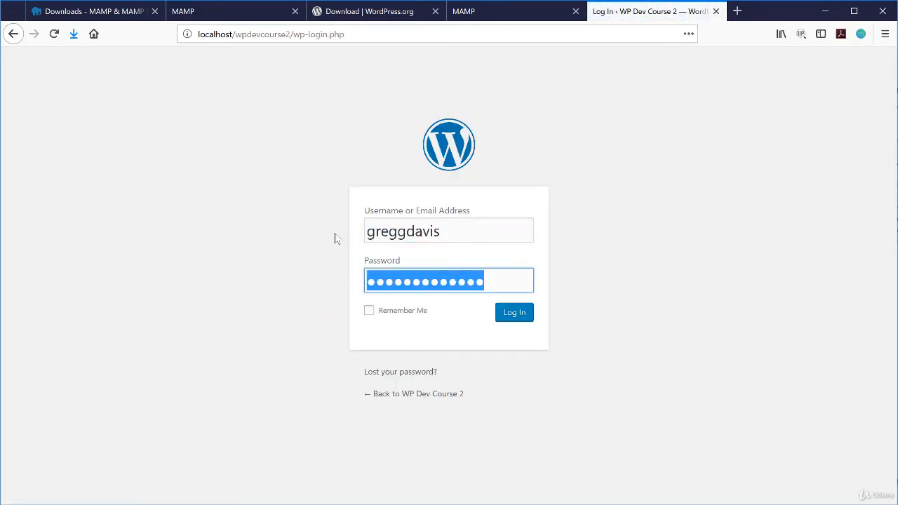
{"action": "type", "text": "••••"}
{"action": "key", "text": "BackSpace"}
{"action": "key", "text": "BackSpace"}
{"action": "key", "text": "BackSpace"}
{"action": "key", "text": "BackSpace"}
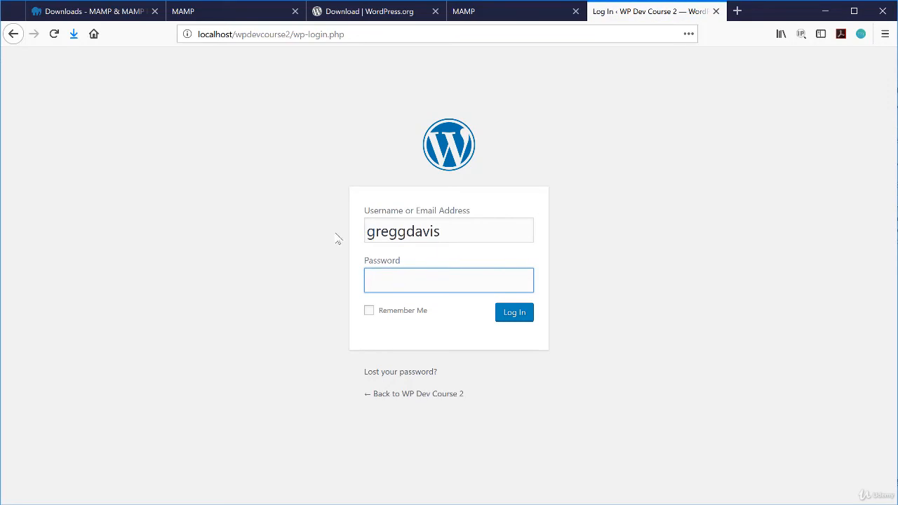
{"action": "type", "text": "•••••••••••••"}
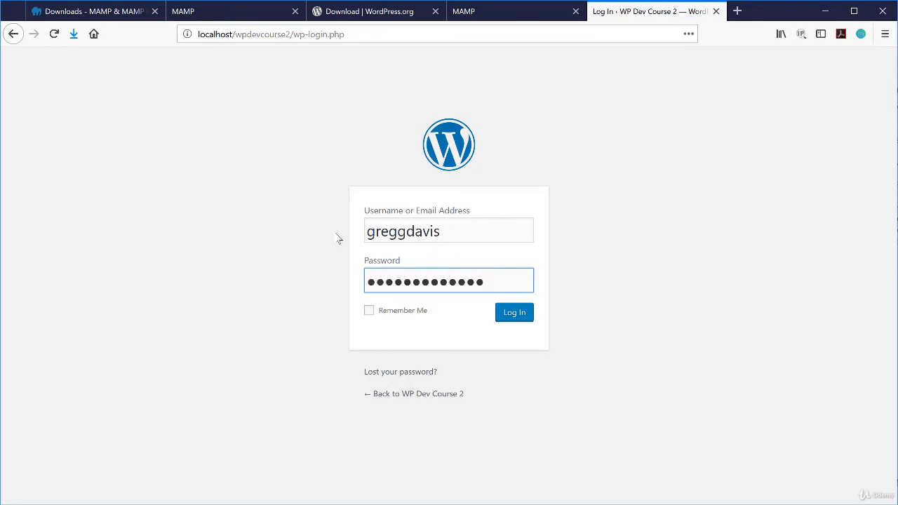
{"action": "key", "text": "Return"}
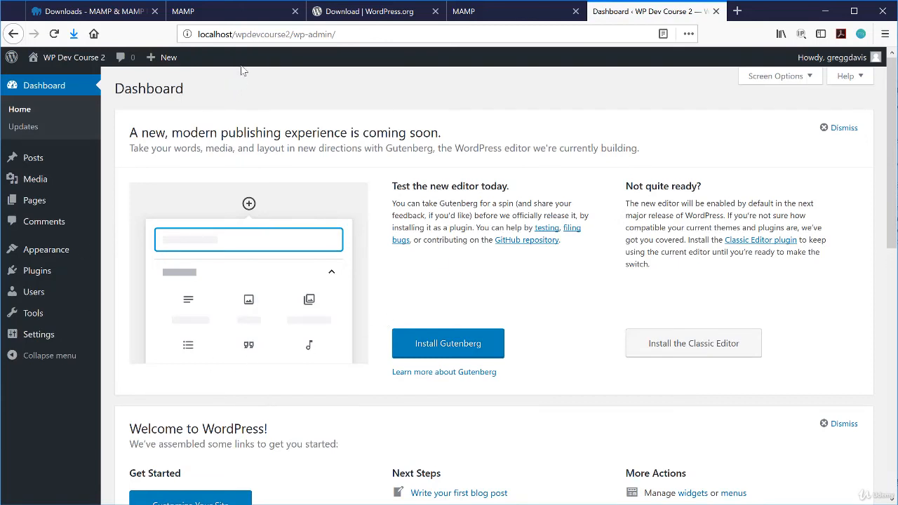
Dismiss the new-editor announcement on the WP Dev Course 2 Dashboard
{"action": "left_click", "coordinate": [245, 34]}
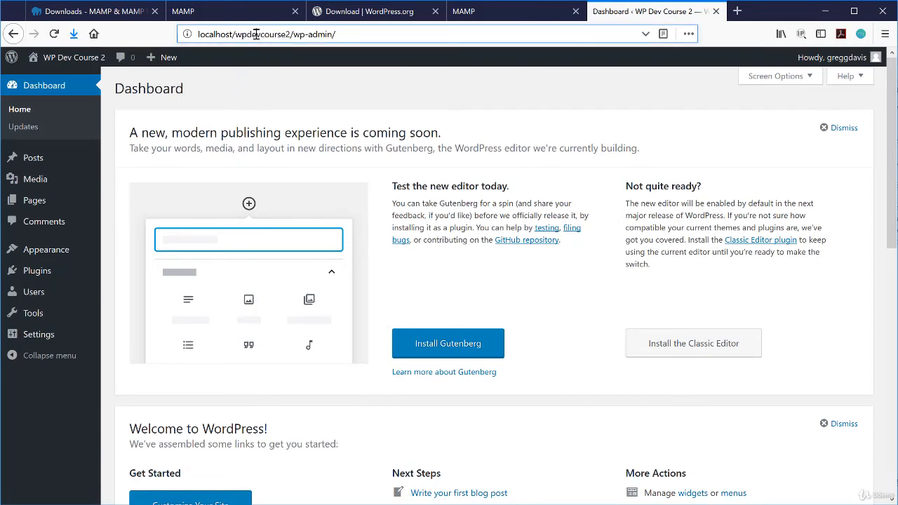
{"action": "left_click", "coordinate": [250, 96]}
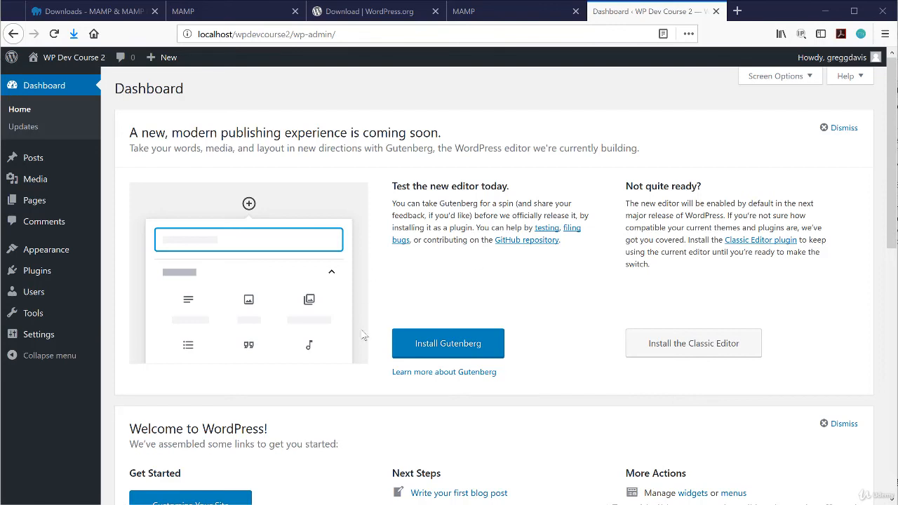
{"action": "left_click", "coordinate": [842, 128]}
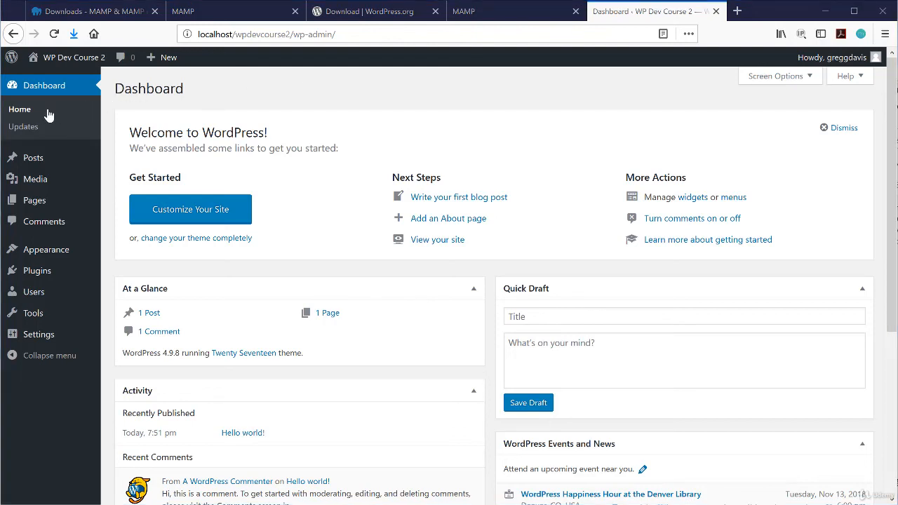
Open Visit Site in a new tab, scroll through the Twenty Seventeen front page, then return to the Dashboard tab
{"action": "mouse_move", "coordinate": [63, 60]}
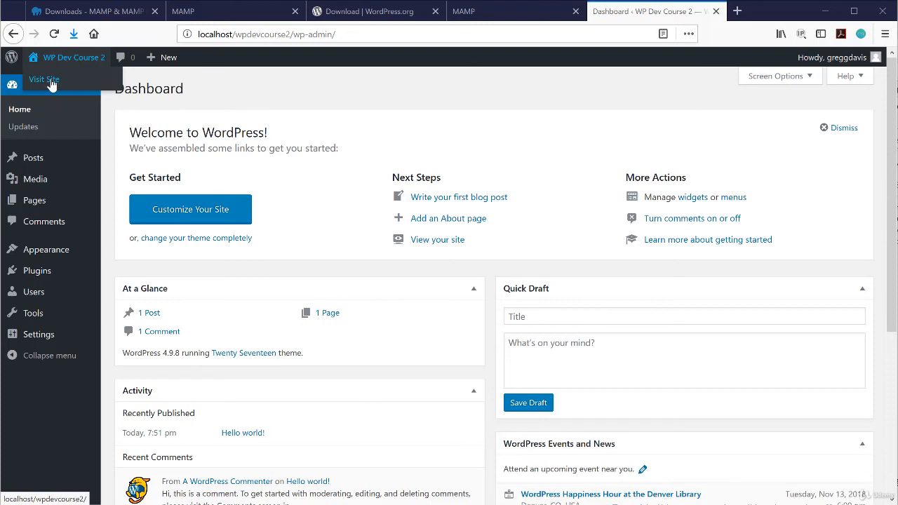
{"action": "right_click", "coordinate": [50, 83]}
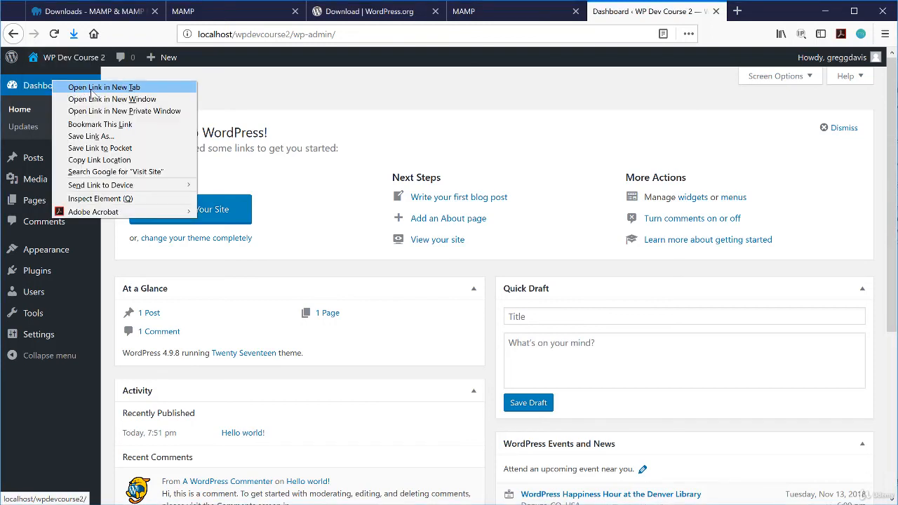
{"action": "left_click", "coordinate": [105, 88]}
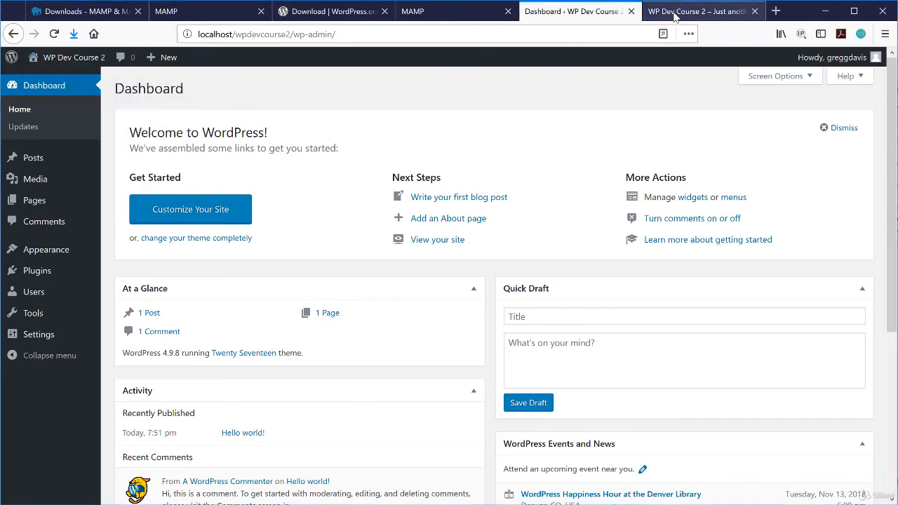
{"action": "left_click", "coordinate": [675, 14]}
{"action": "scroll", "coordinate": [473, 288], "scroll_direction": "down", "scroll_amount": 15}
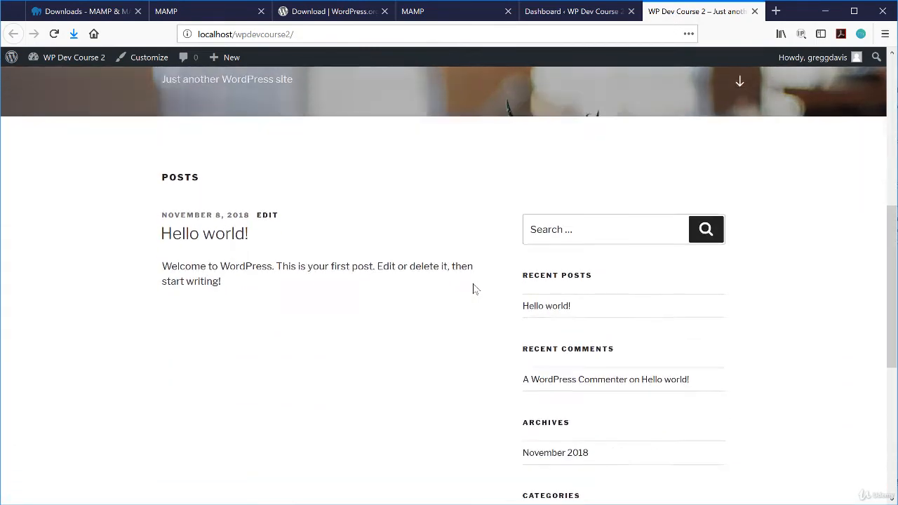
{"action": "scroll", "coordinate": [473, 288], "scroll_direction": "up", "scroll_amount": 15}
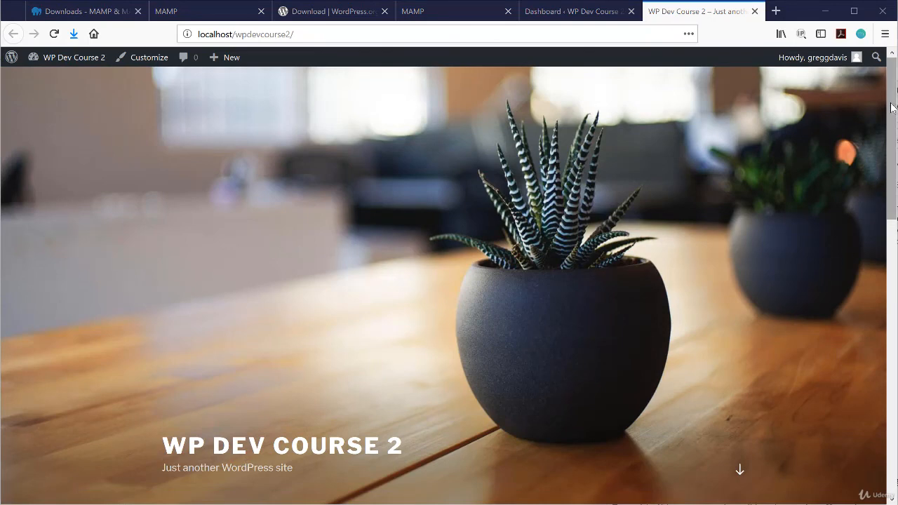
{"action": "left_click_drag", "start_coordinate": [891, 105], "coordinate": [883, 395]}
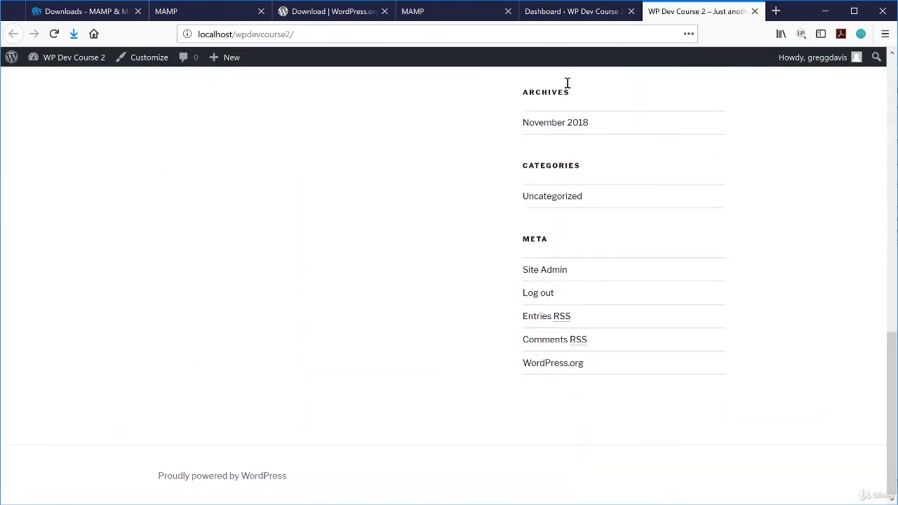
{"action": "left_click", "coordinate": [572, 12]}
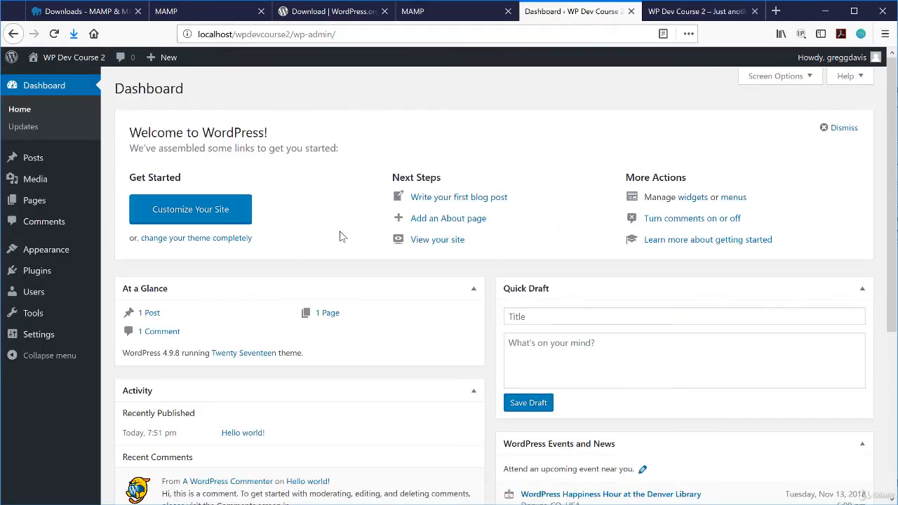